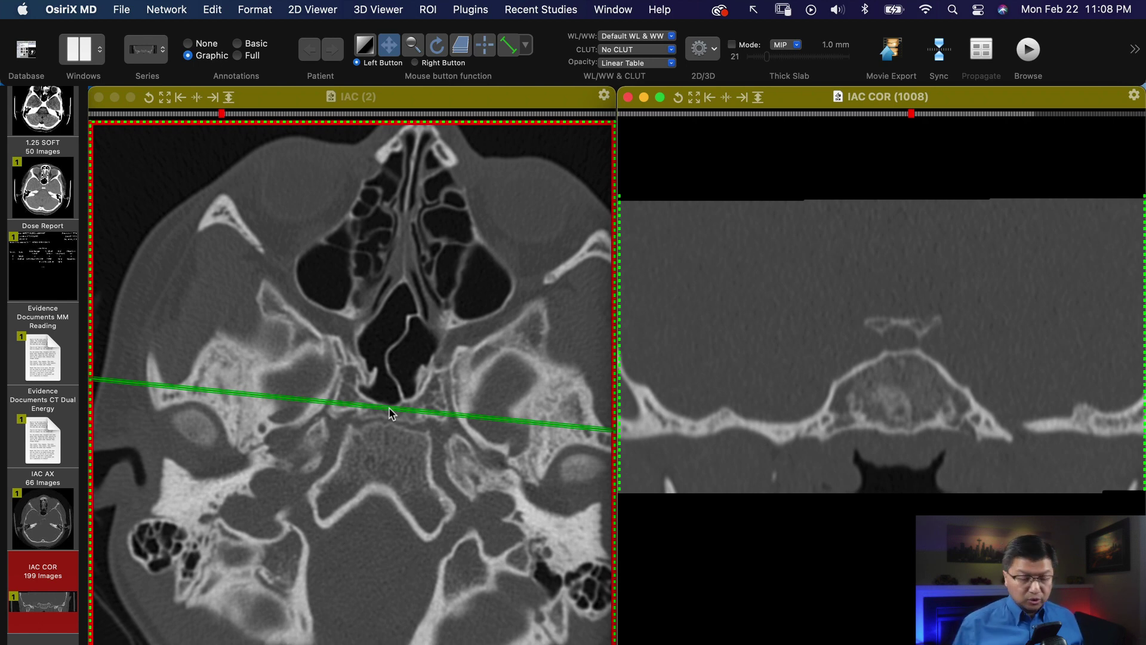
Step: In Complete Anatomy, rotate and zoom the 3D skull to a lateral view of the temporomandibular joint
key(super+Tab)
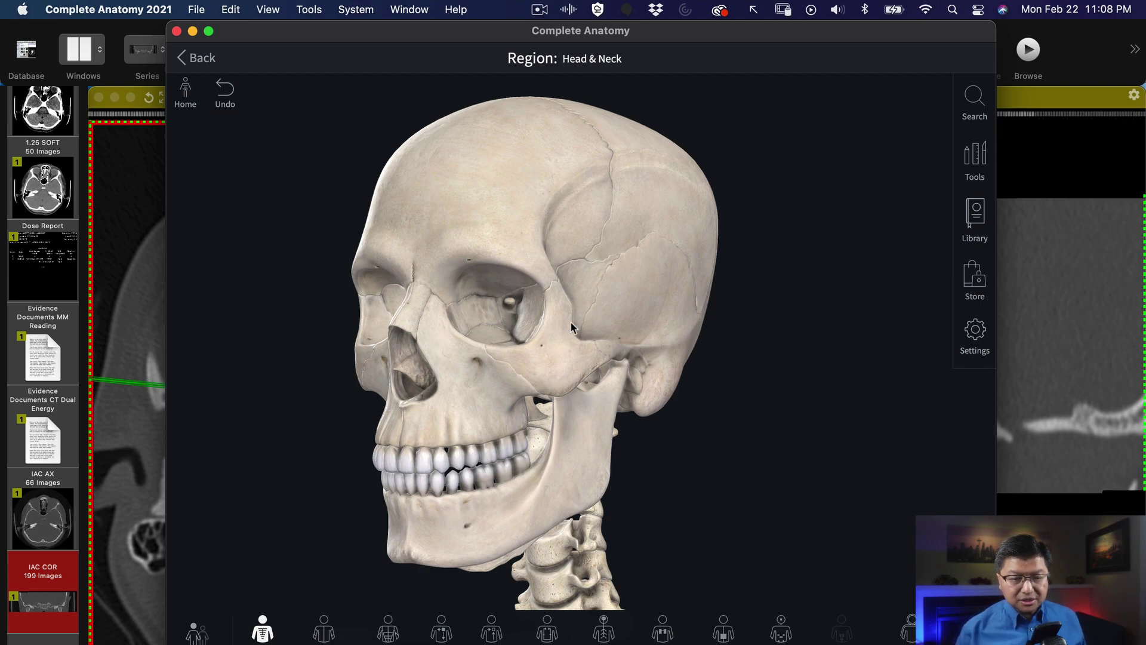
drag(536, 321, 421, 320)
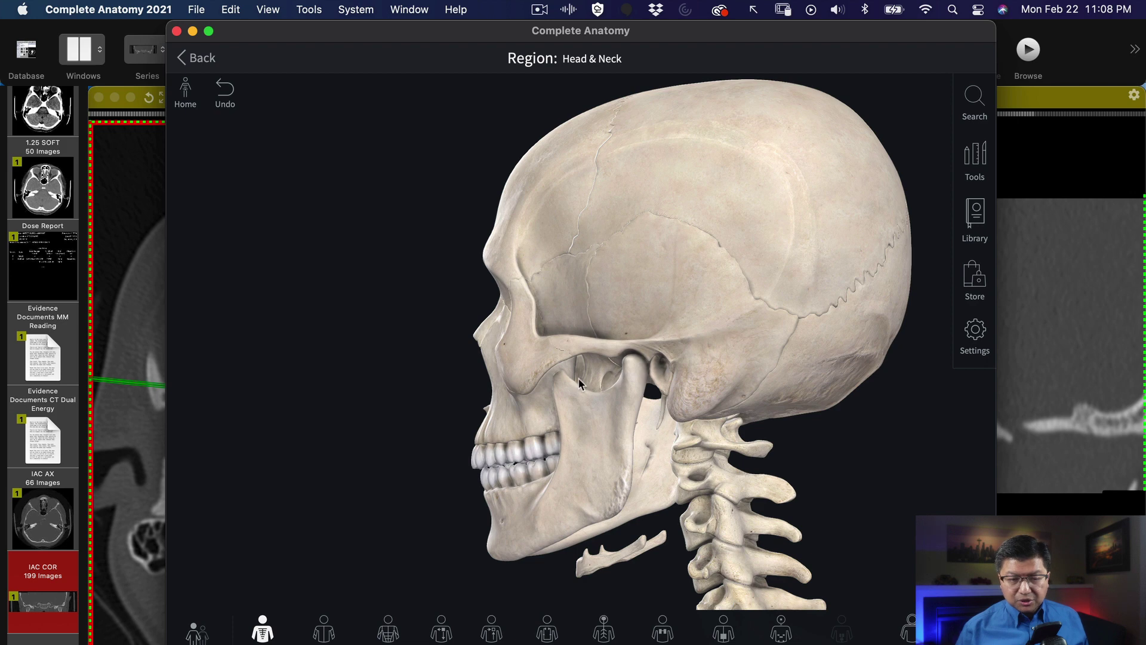
scroll(578, 378, up, 5)
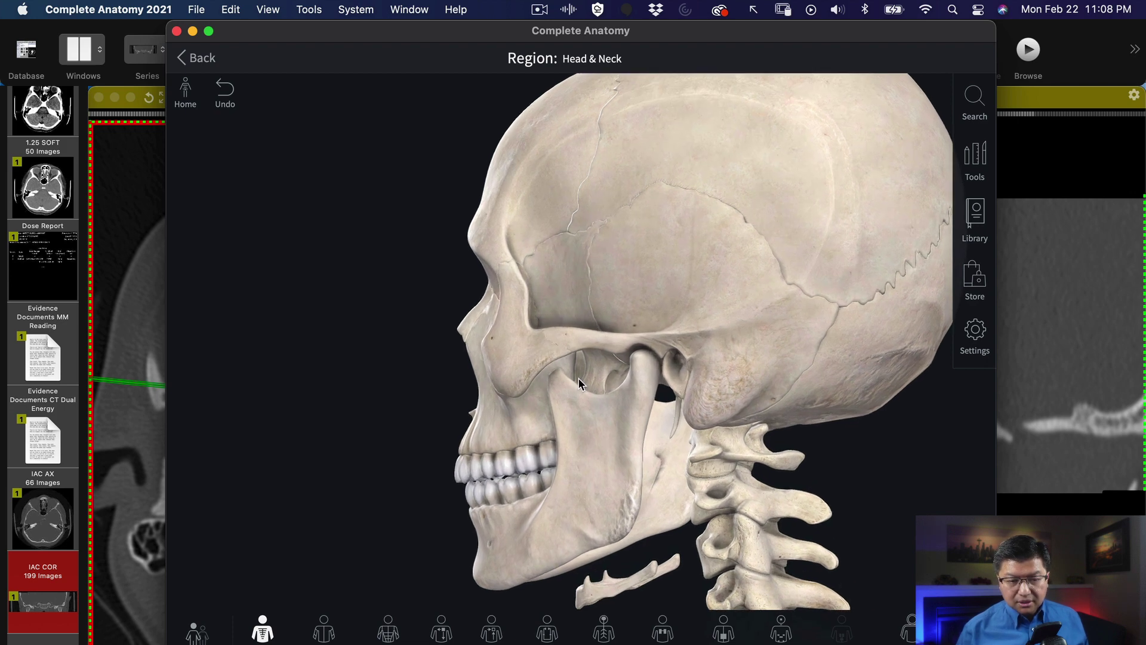
scroll(578, 378, up, 2)
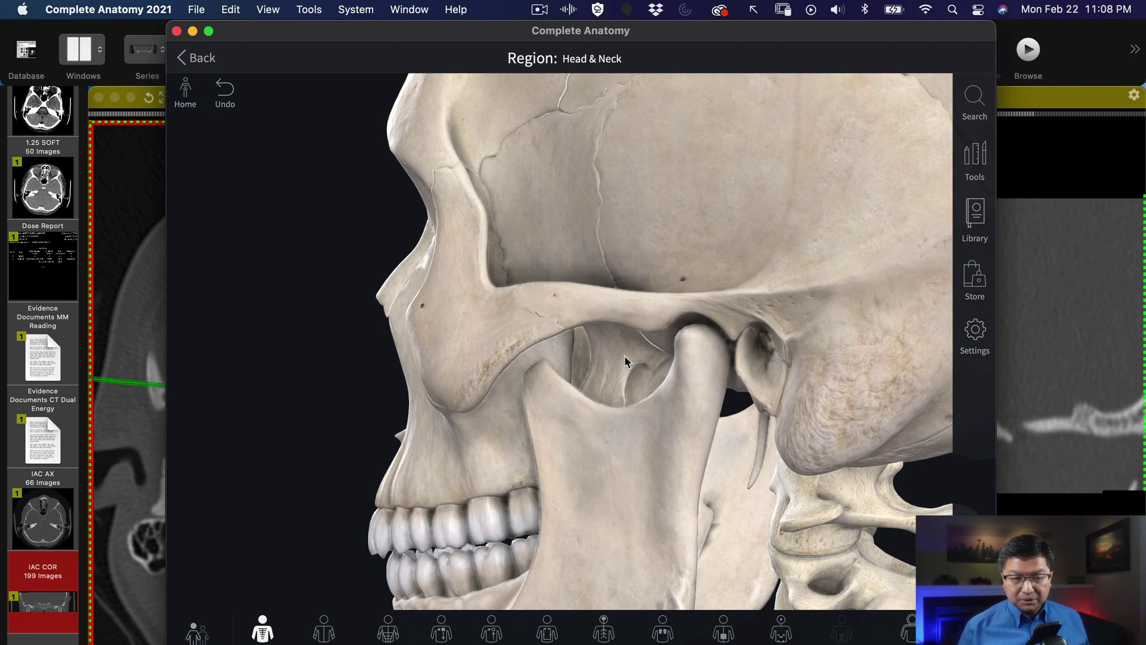
mouse_move(625, 361)
mouse_down()
mouse_move(603, 340)
mouse_move(625, 353)
mouse_up()
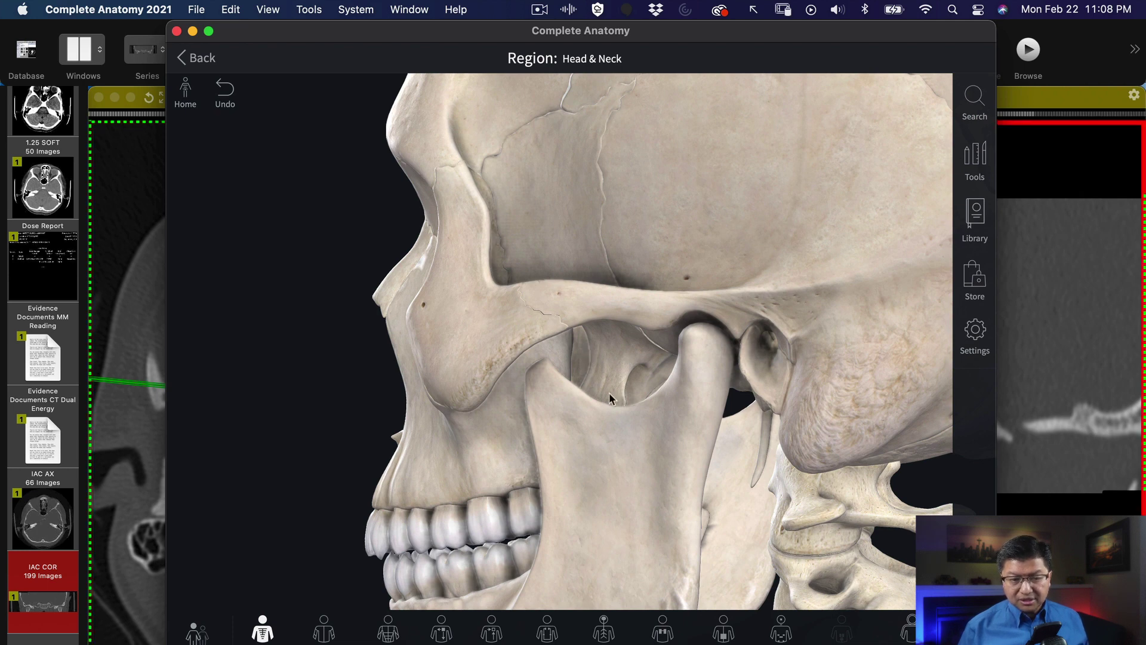
Step: Hide the mandible, close its panel, and rotate the skull to view the skull base from below
click(583, 436)
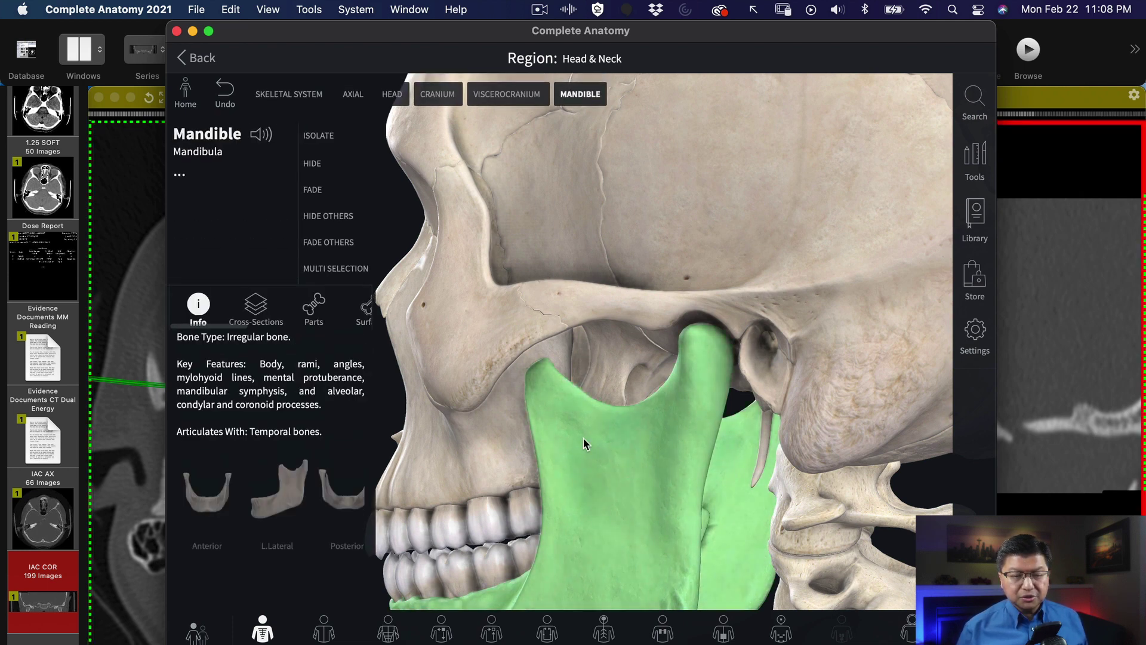
click(313, 172)
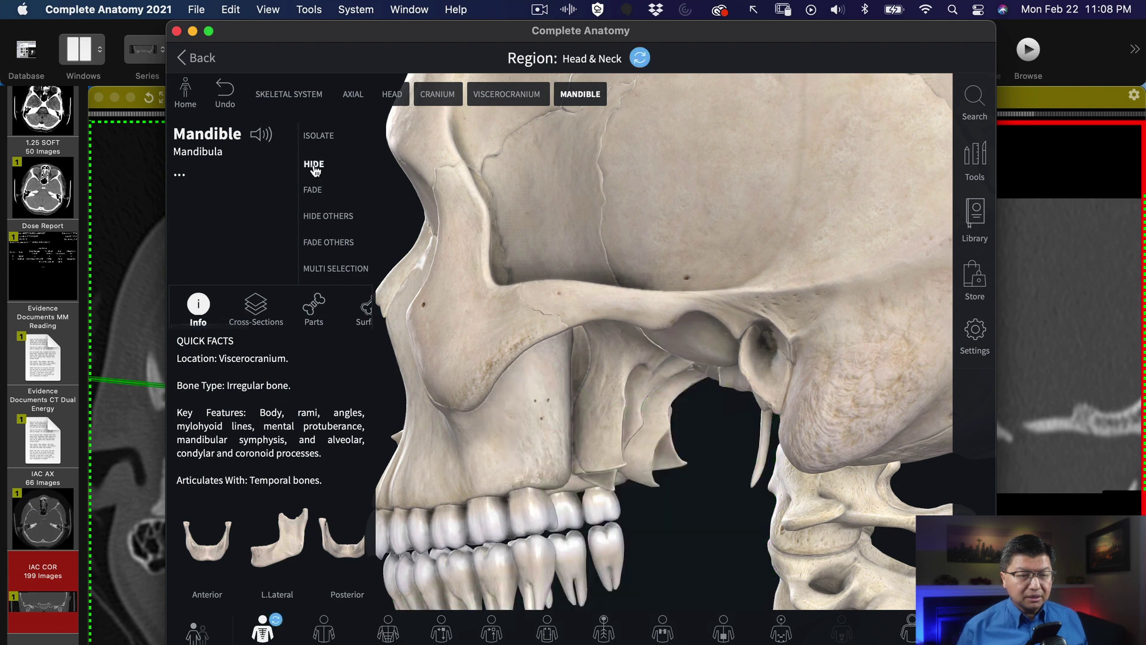
click(720, 519)
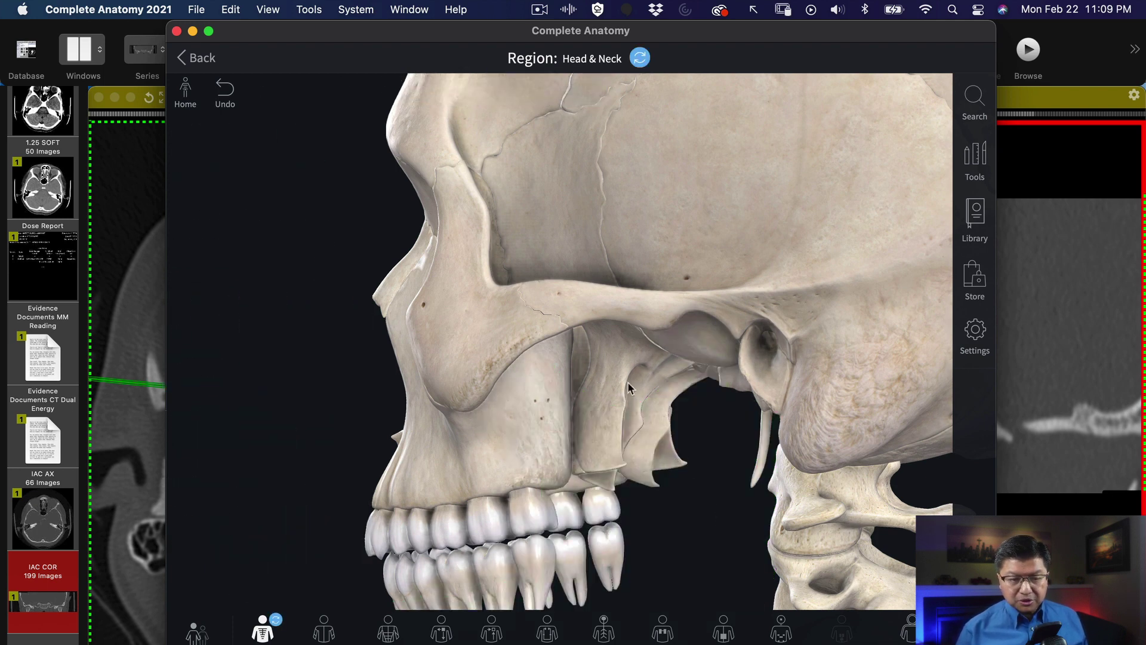
drag(628, 381, 620, 320)
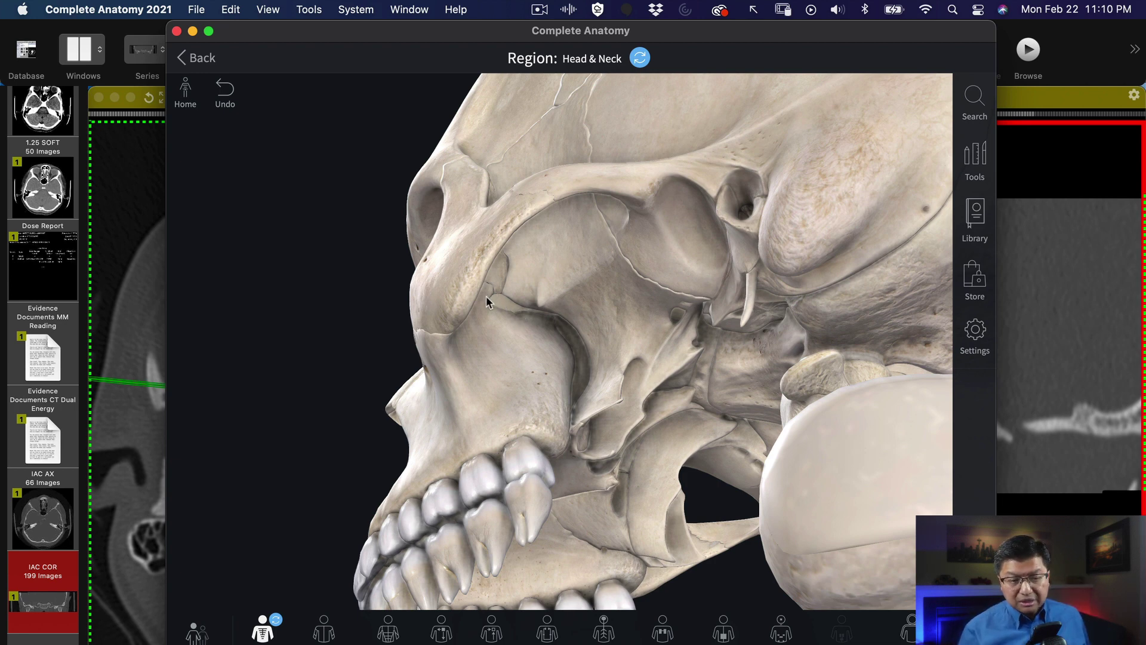
Step: Rotate the skull laterally and zoom into a front-oblique view of the orbit and maxilla
drag(482, 294, 627, 388)
scroll(568, 346, up, 3)
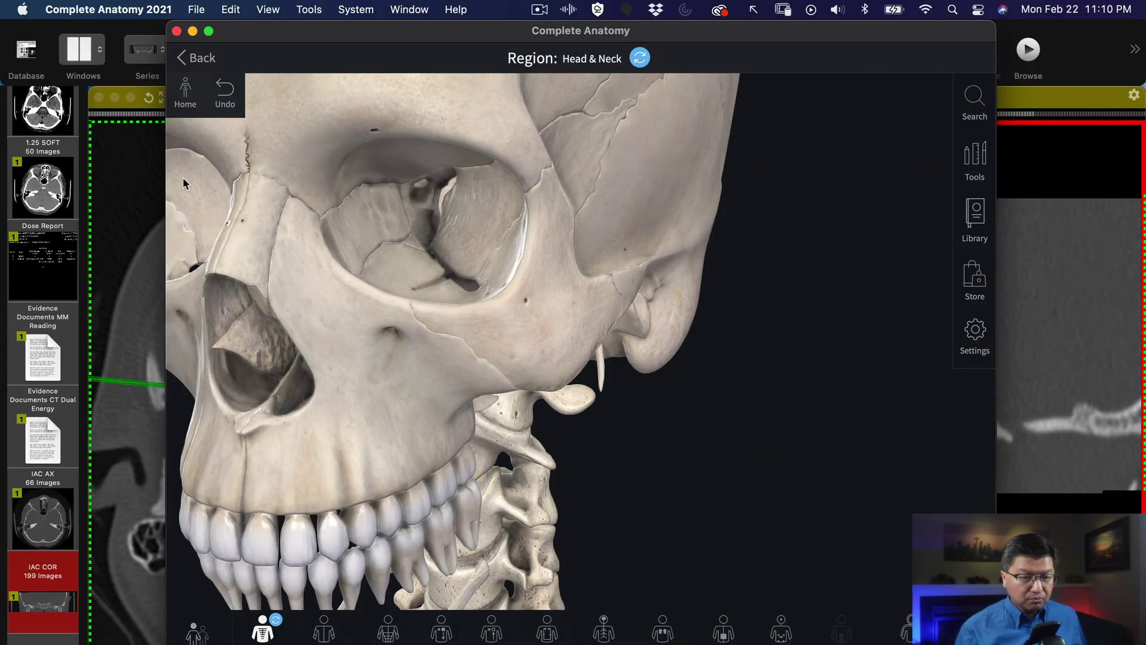
Step: Back in OsiriX, scroll the IAC COR coronal viewer to reposition its slice at the pterygoid level
click(125, 157)
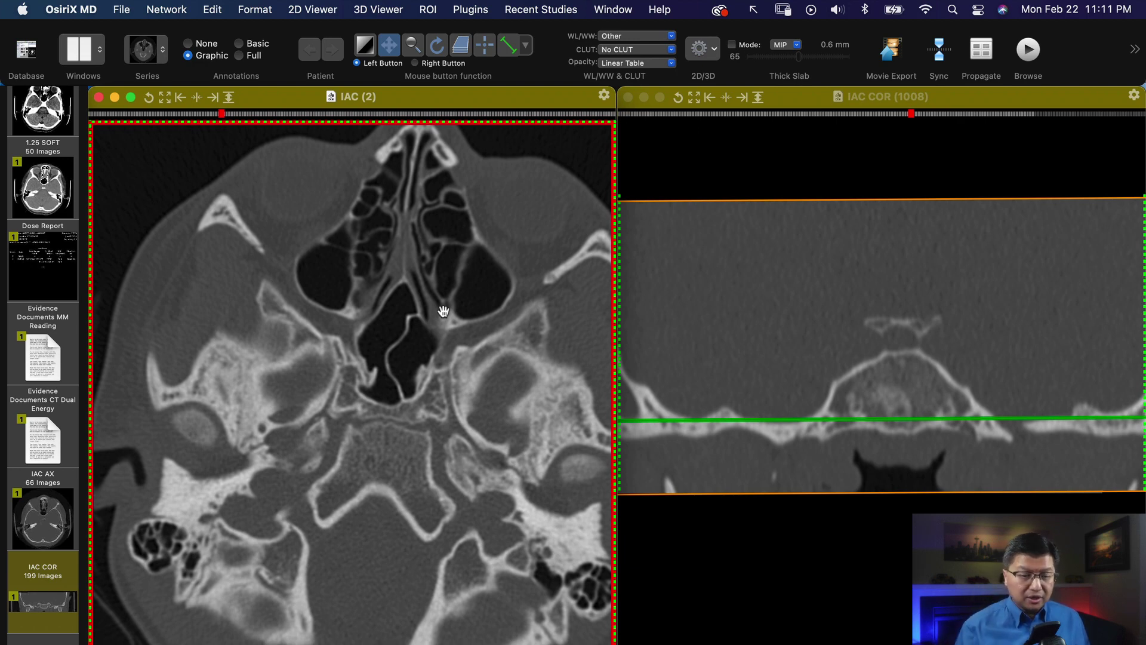
click(767, 305)
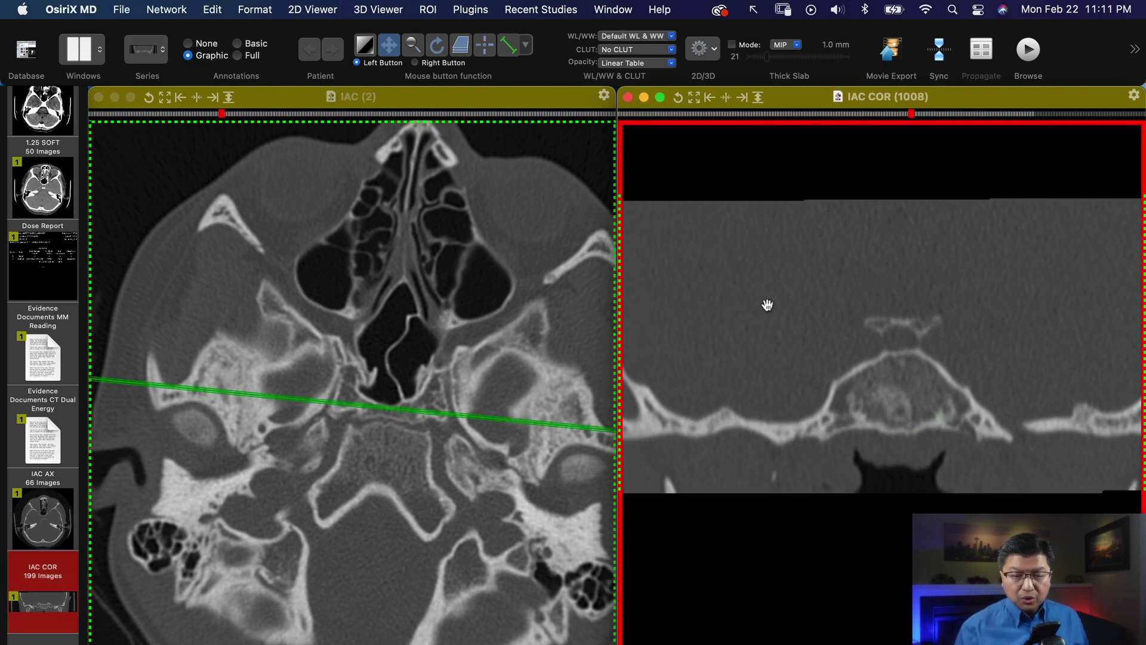
scroll(767, 305, down, 3)
scroll(767, 305, up, 3)
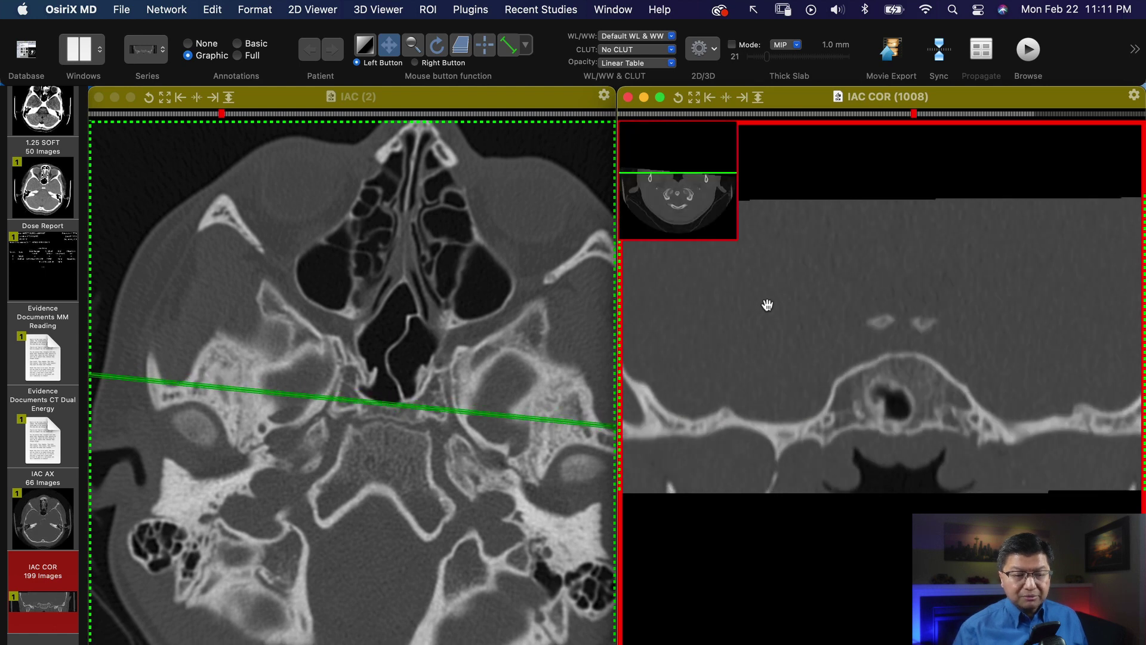
scroll(767, 305, down, 6)
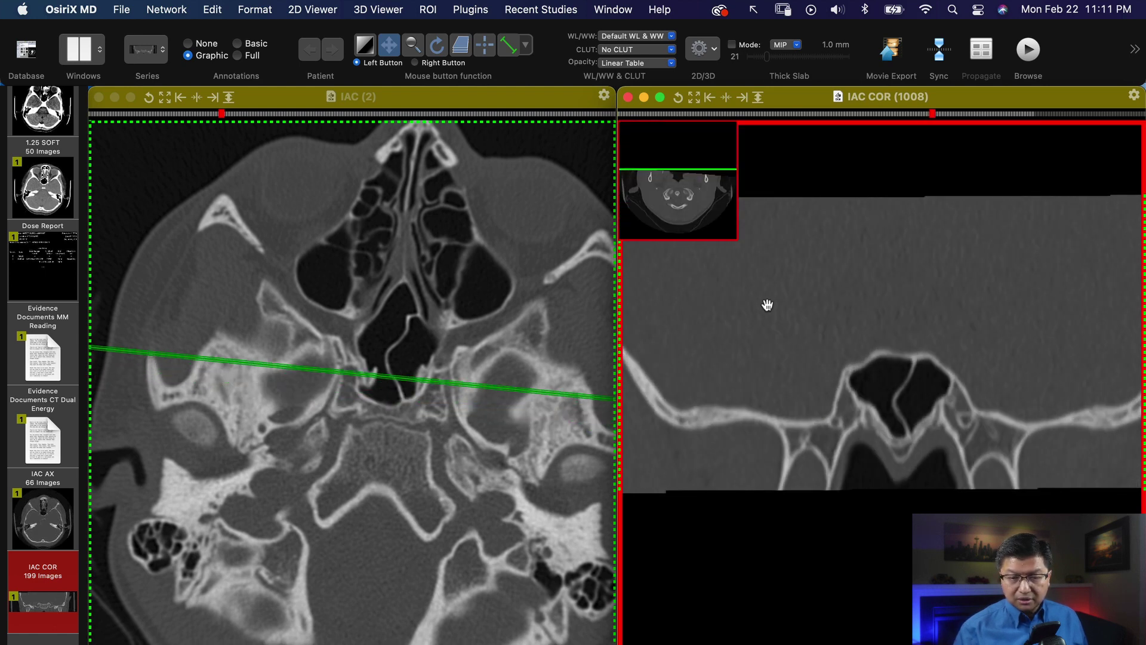
scroll(767, 305, up, 2)
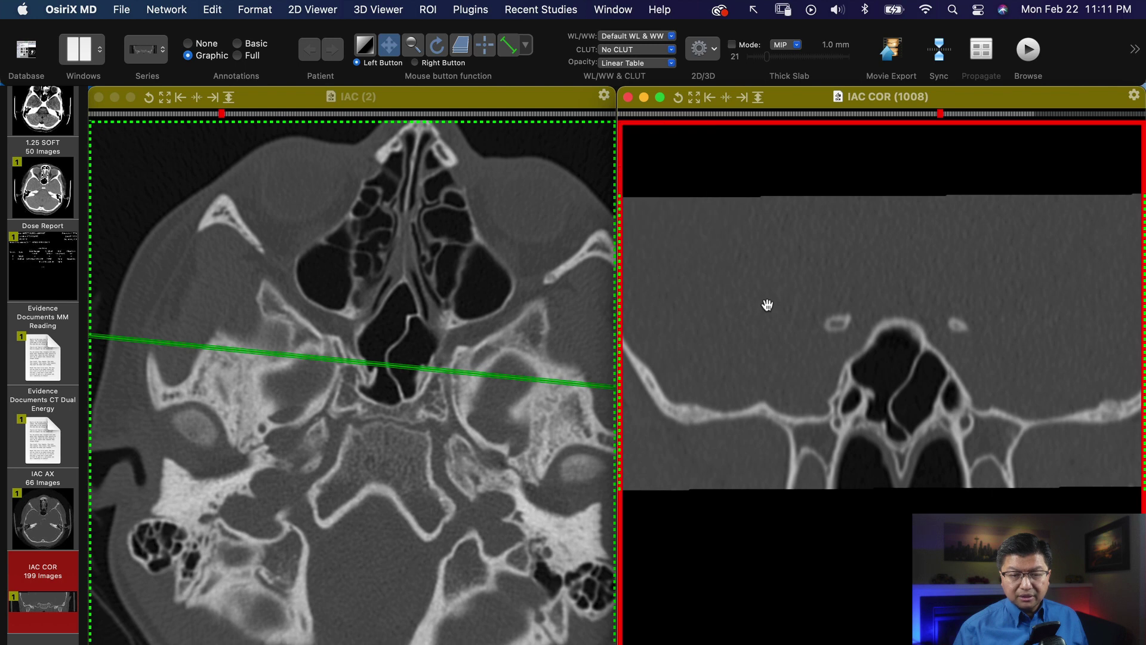
Step: Page the IAC (2) axial slices up to the petrous temporal level, tracked on the coronal image
click(446, 327)
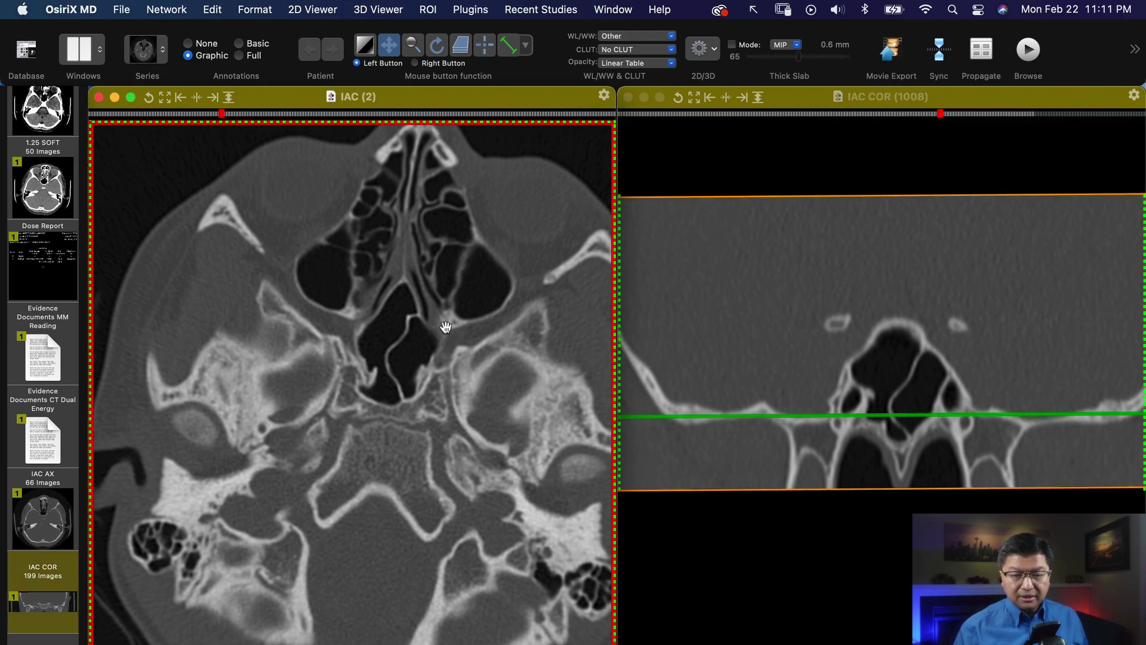
scroll(446, 327, down, 5)
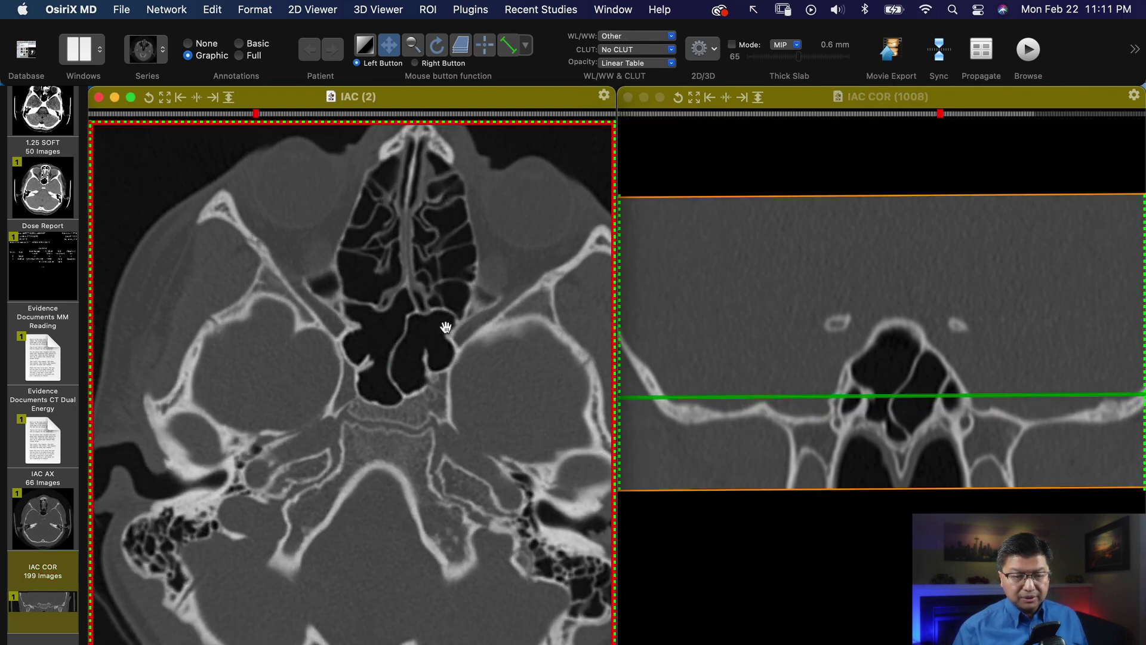
scroll(446, 327, up, 5)
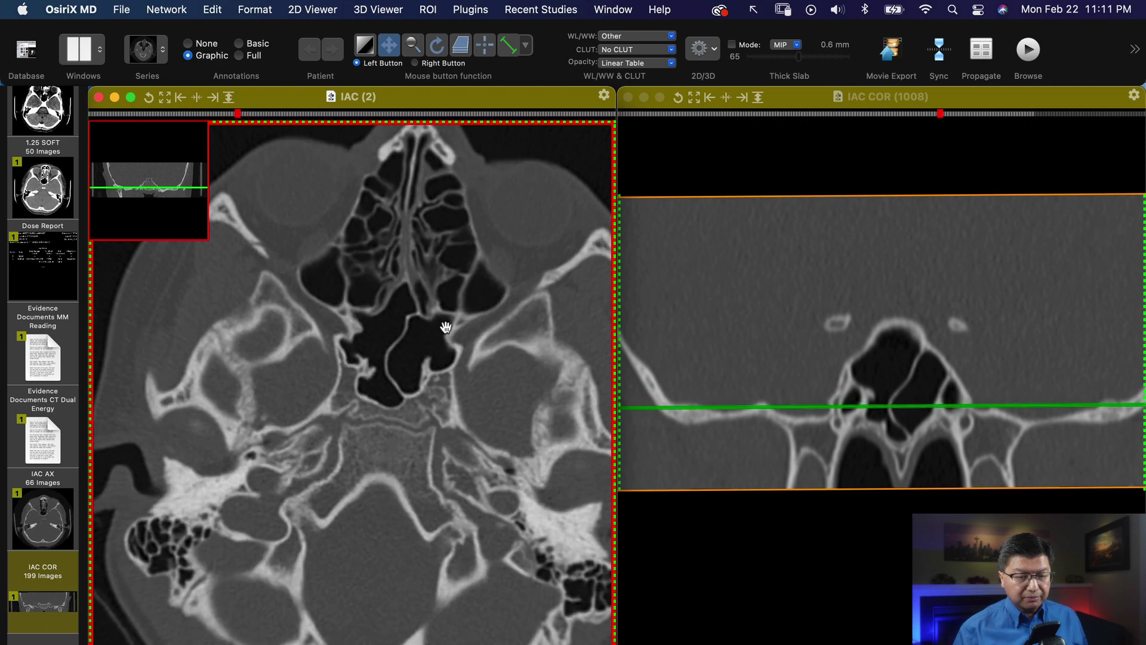
scroll(446, 327, down, 5)
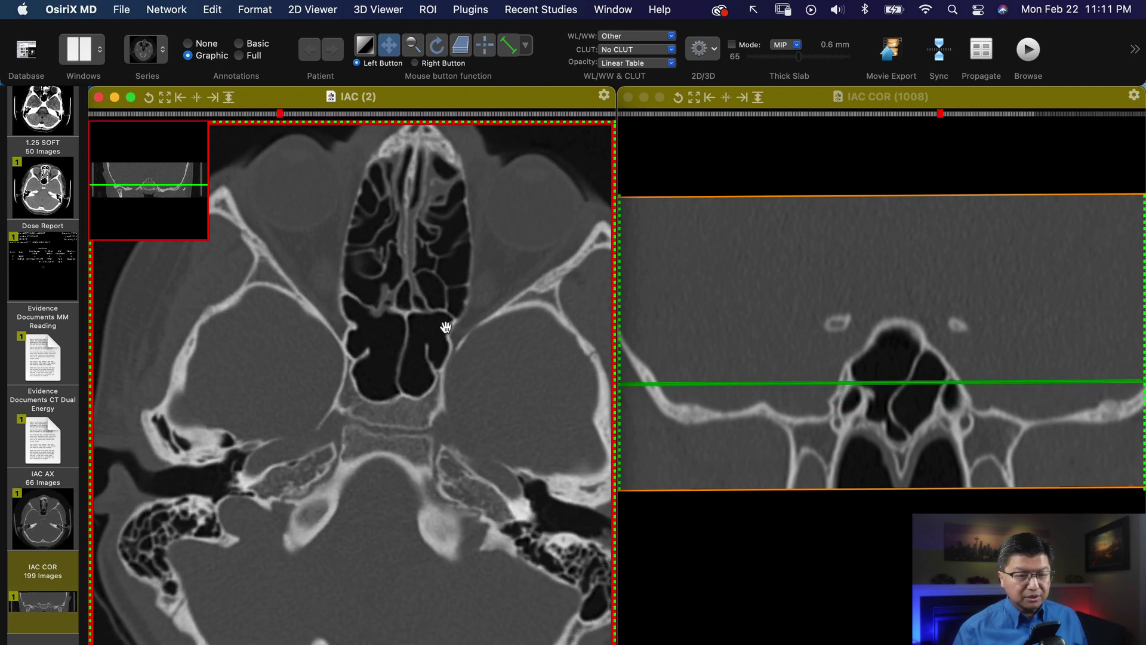
scroll(446, 326, down, 3)
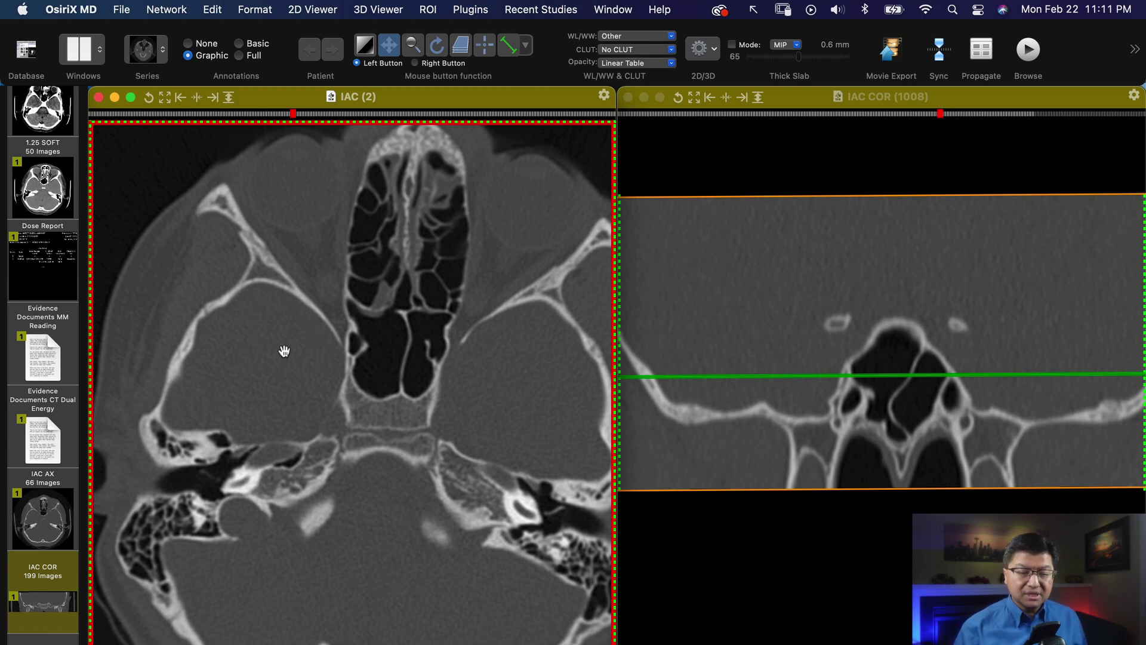
Step: Page the IAC (2) axial slices to the level of the sphenoid sinus, pterygoid region and petrous bones
scroll(284, 351, up, 4)
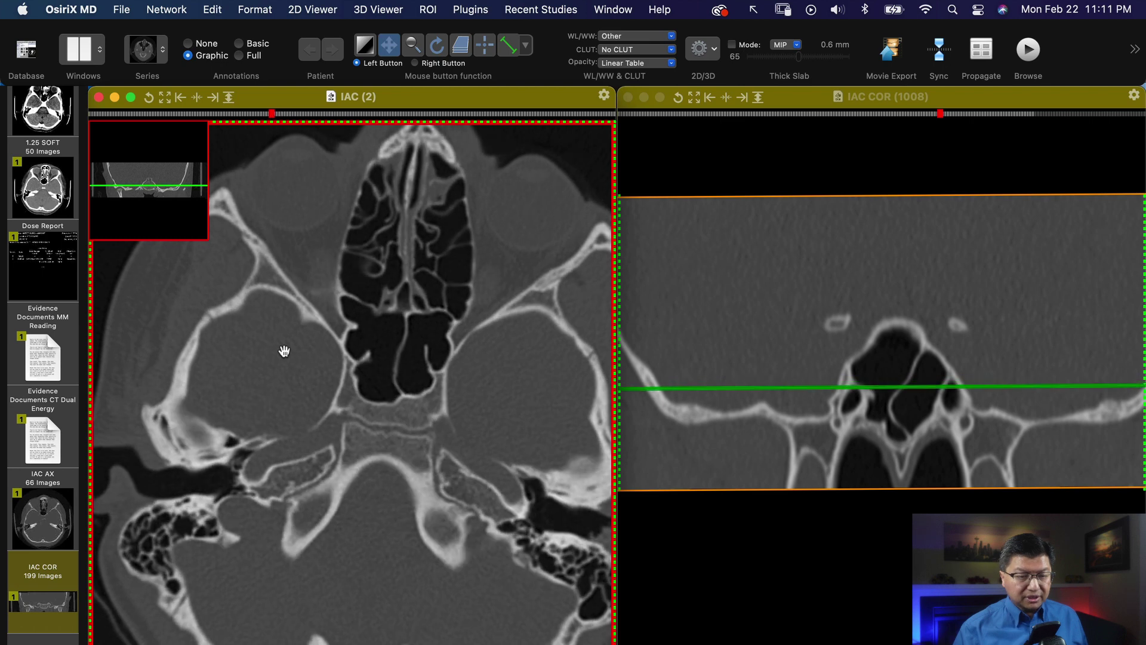
scroll(284, 351, up, 1)
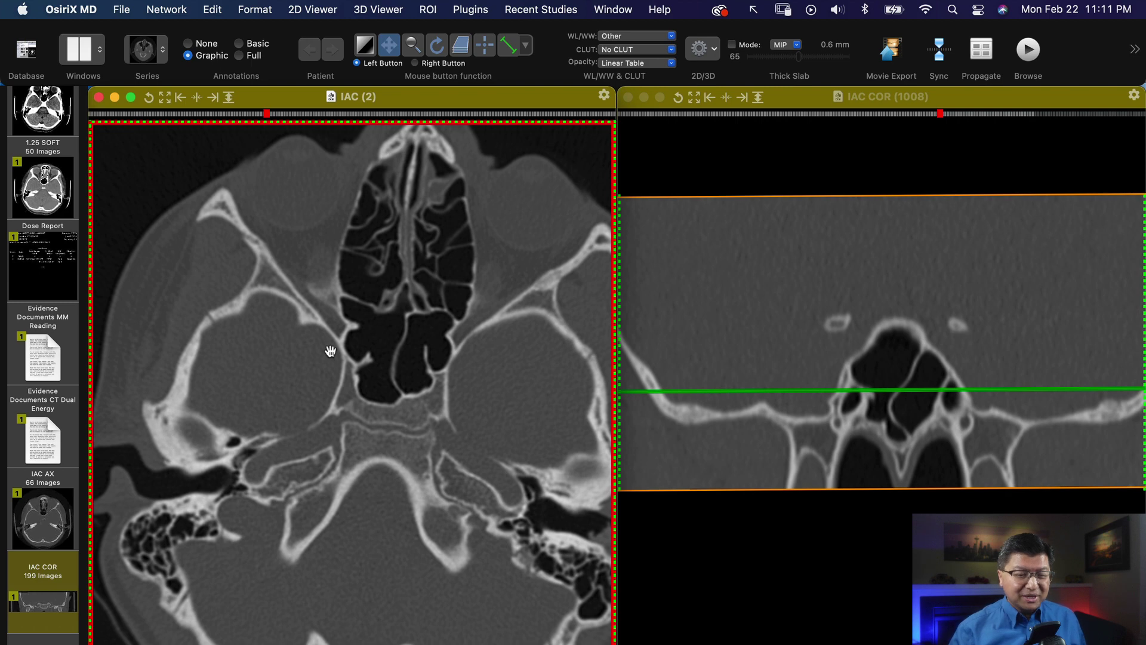
scroll(330, 350, down, 10)
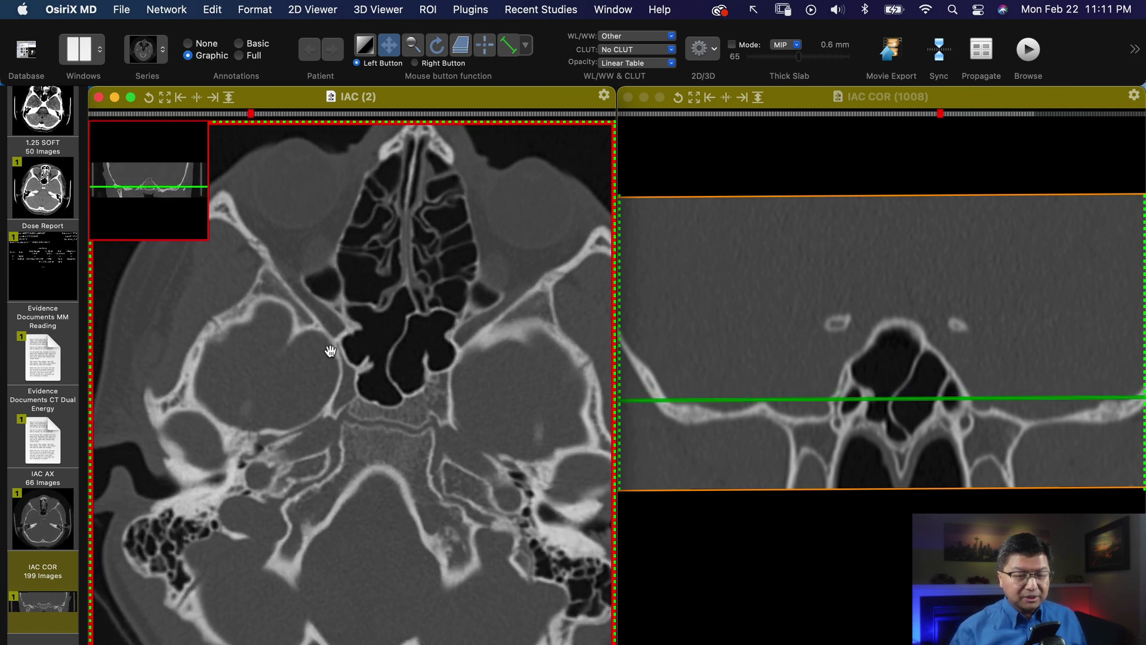
scroll(330, 350, down, 8)
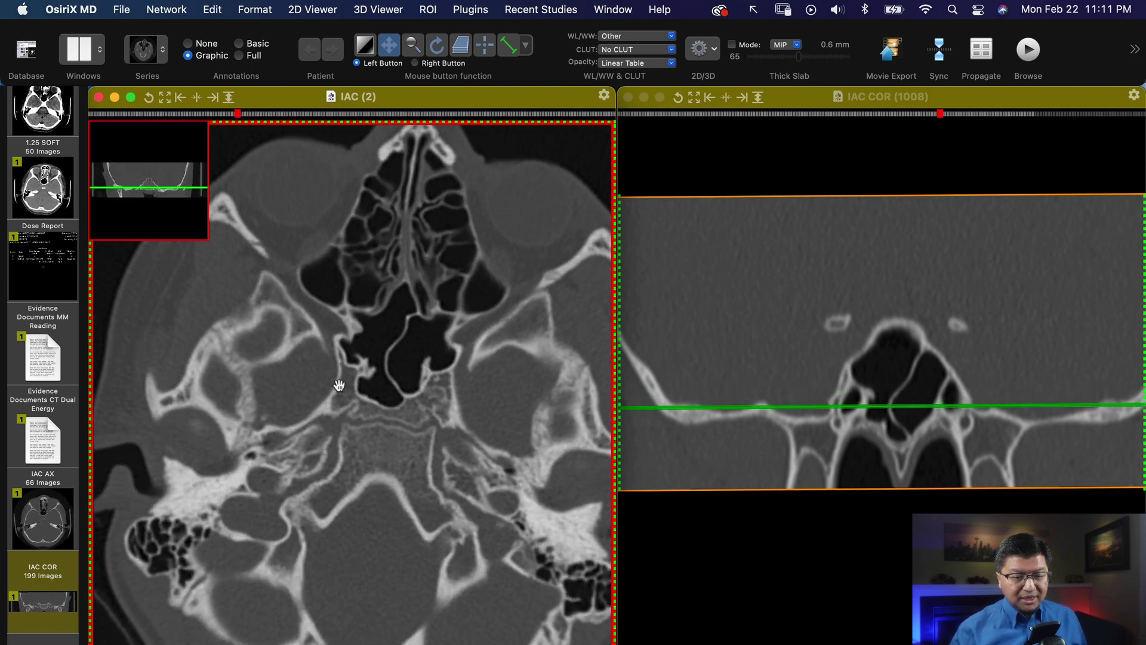
scroll(339, 385, down, 2)
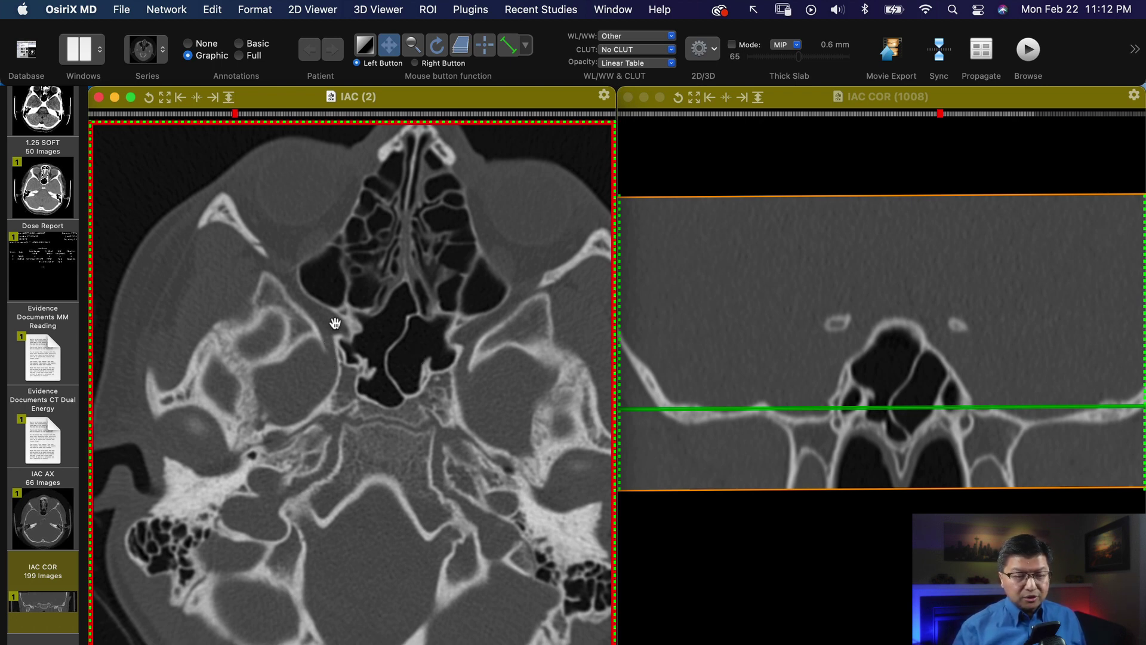
Step: Scroll the coronal series to the pterygoid level
click(945, 371)
scroll(945, 366, down, 3)
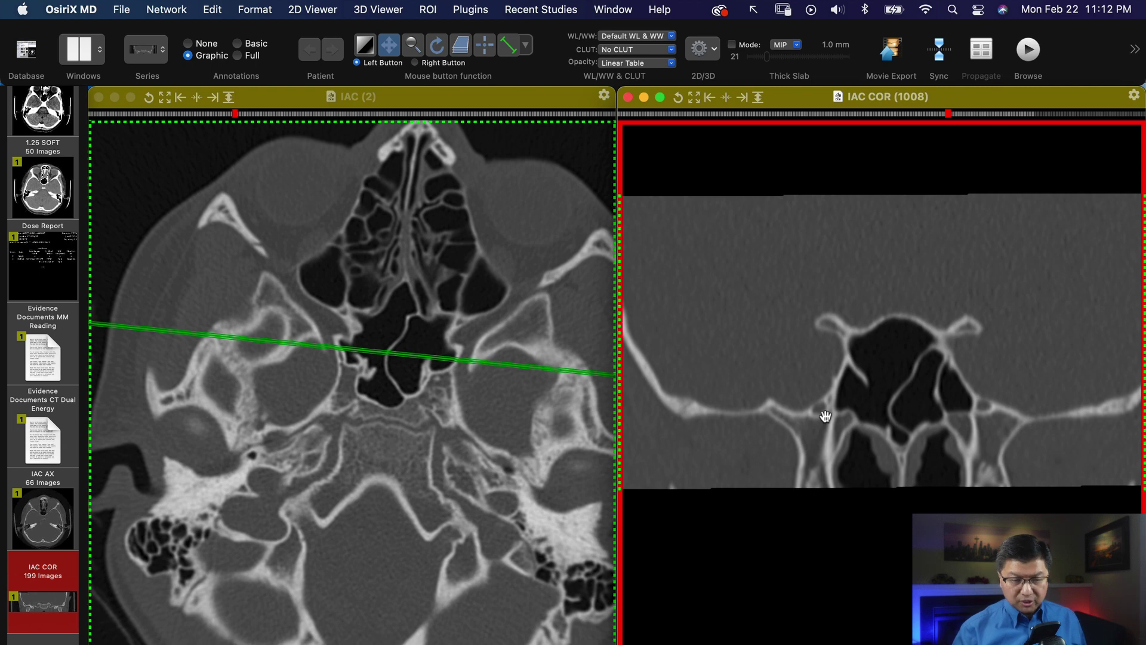
scroll(826, 416, down, 3)
scroll(825, 416, down, 3)
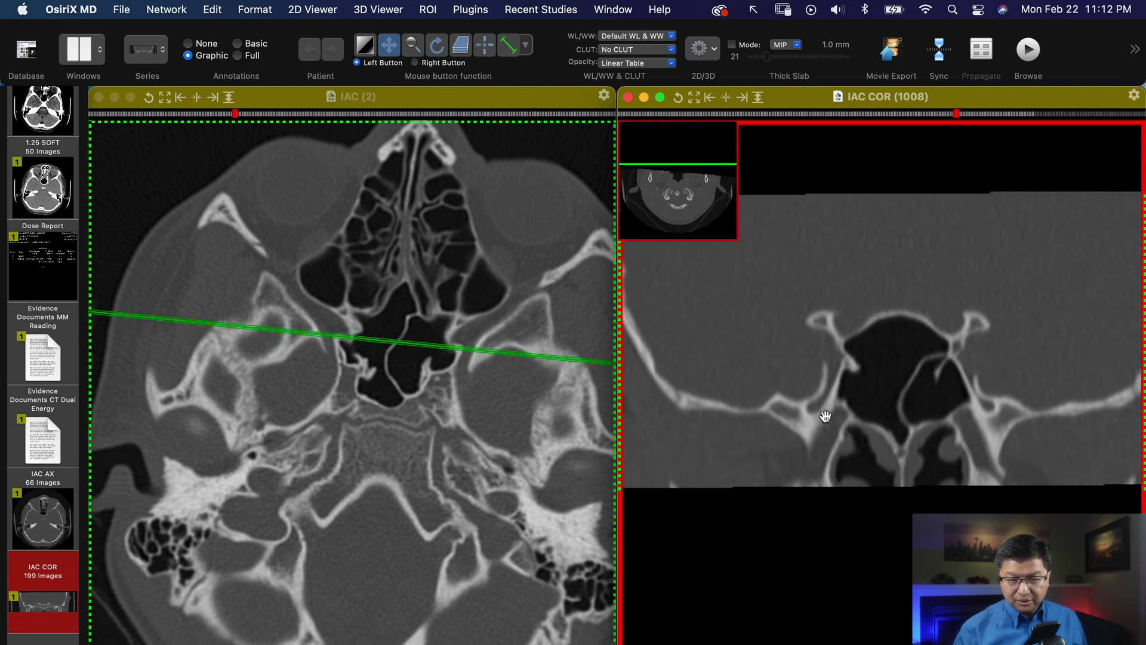
scroll(825, 416, down, 3)
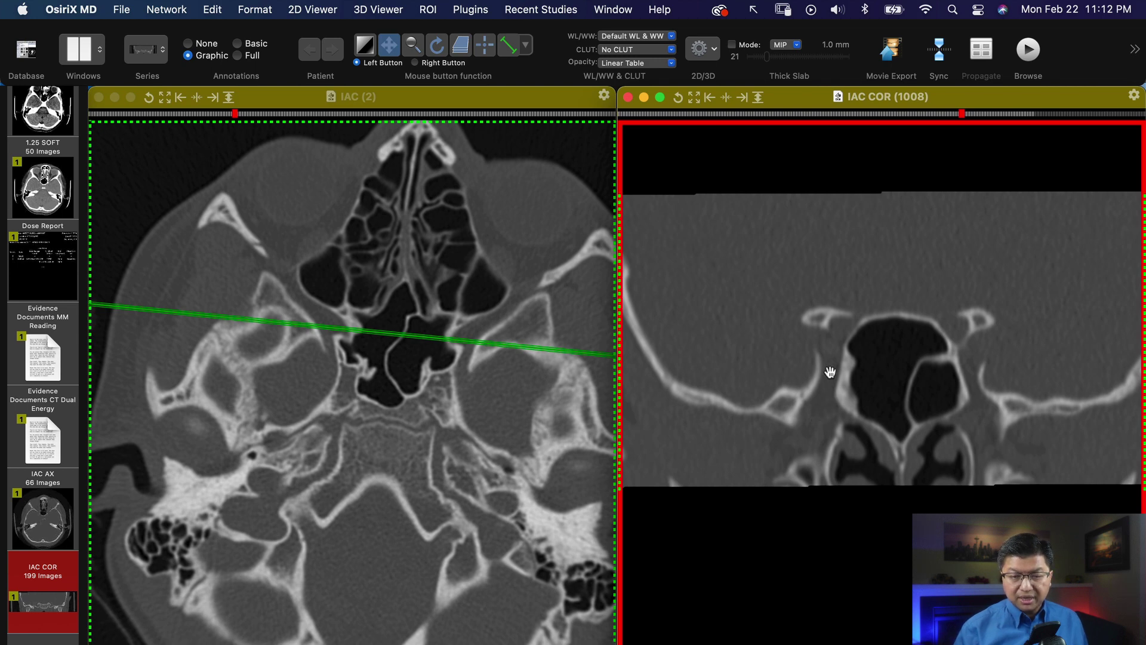
scroll(828, 390, down, 8)
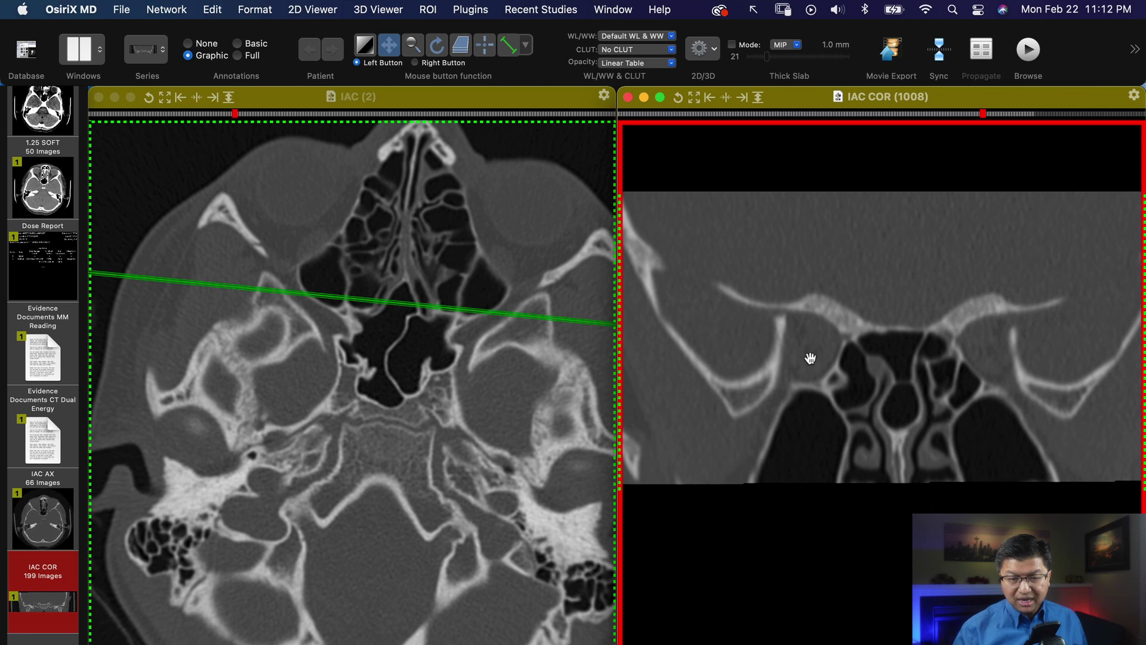
scroll(810, 358, up, 5)
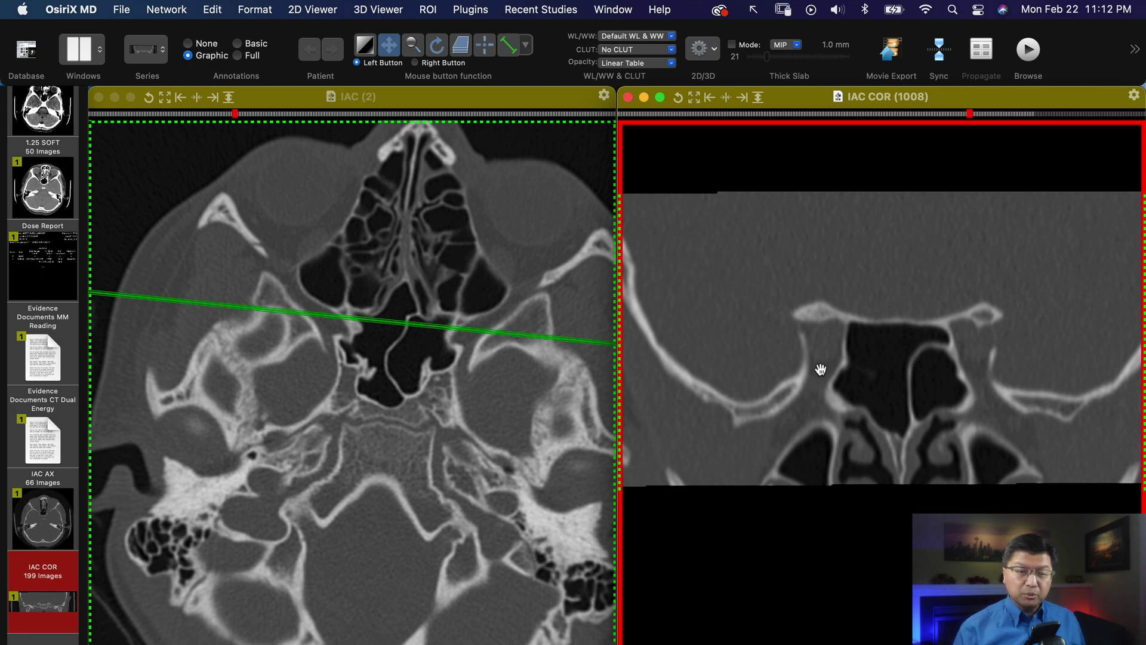
Step: Page the axial IAC (2) series down and back up, its level tracked on the coronal image
click(371, 294)
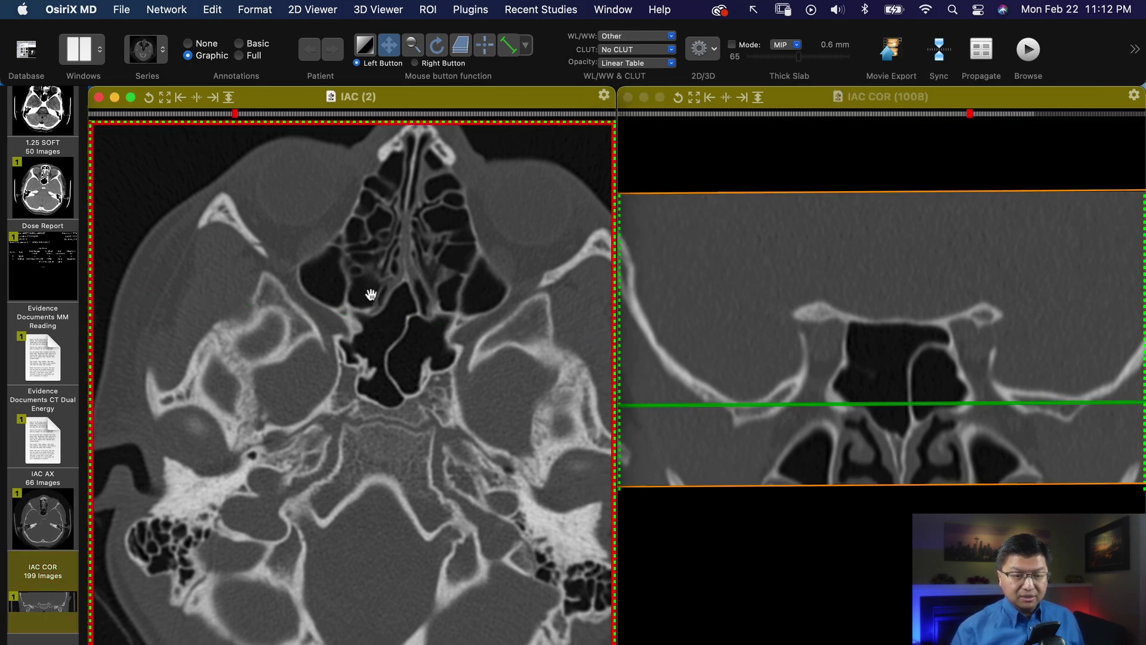
scroll(370, 295, down, 2)
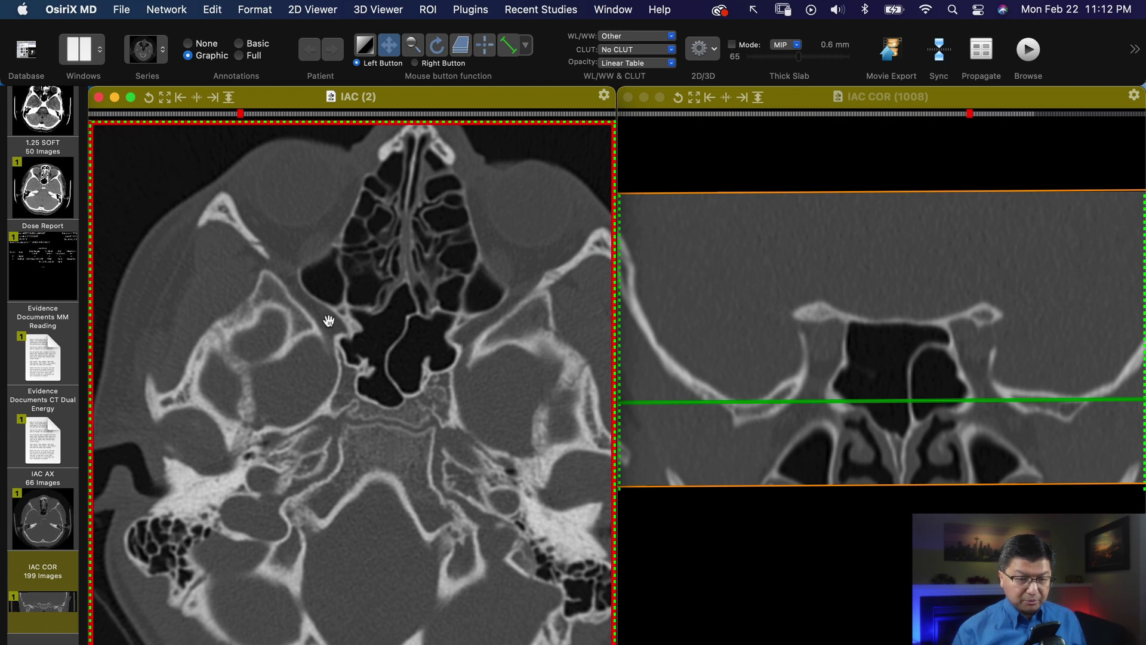
scroll(329, 321, down, 2)
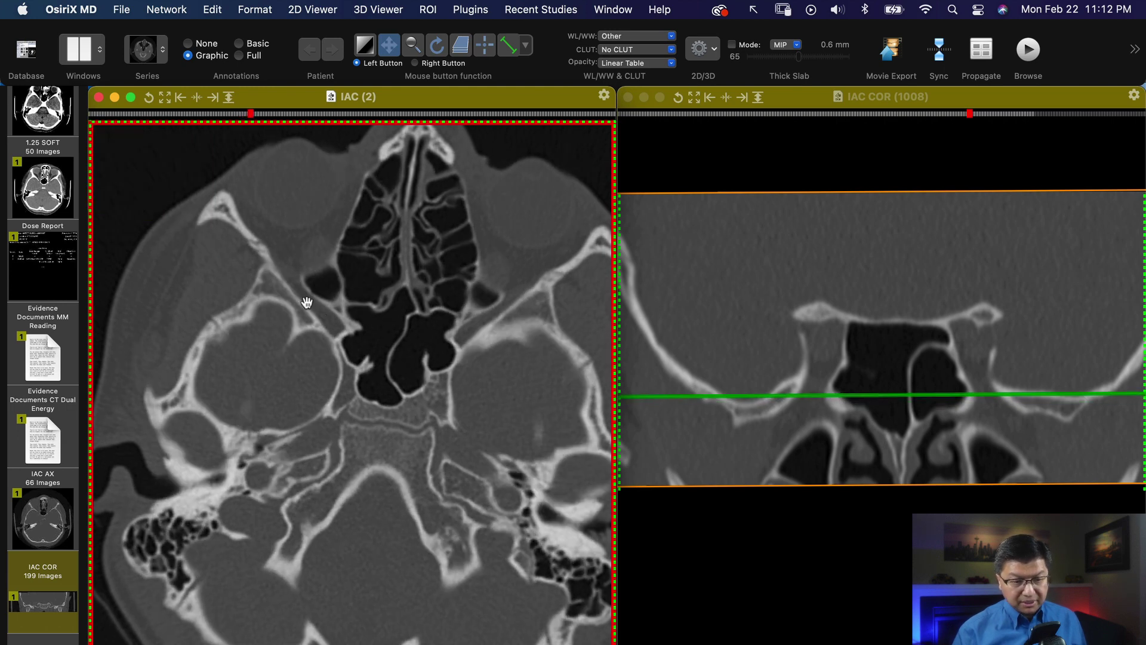
scroll(327, 322, down, 2)
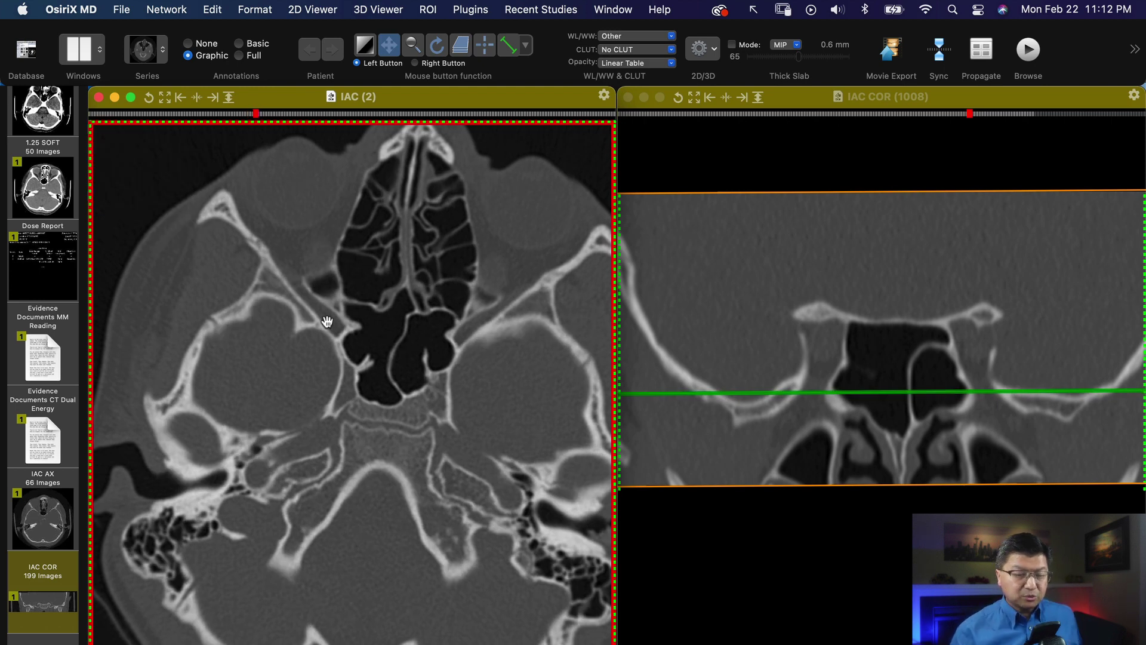
scroll(327, 321, down, 2)
scroll(300, 258, down, 2)
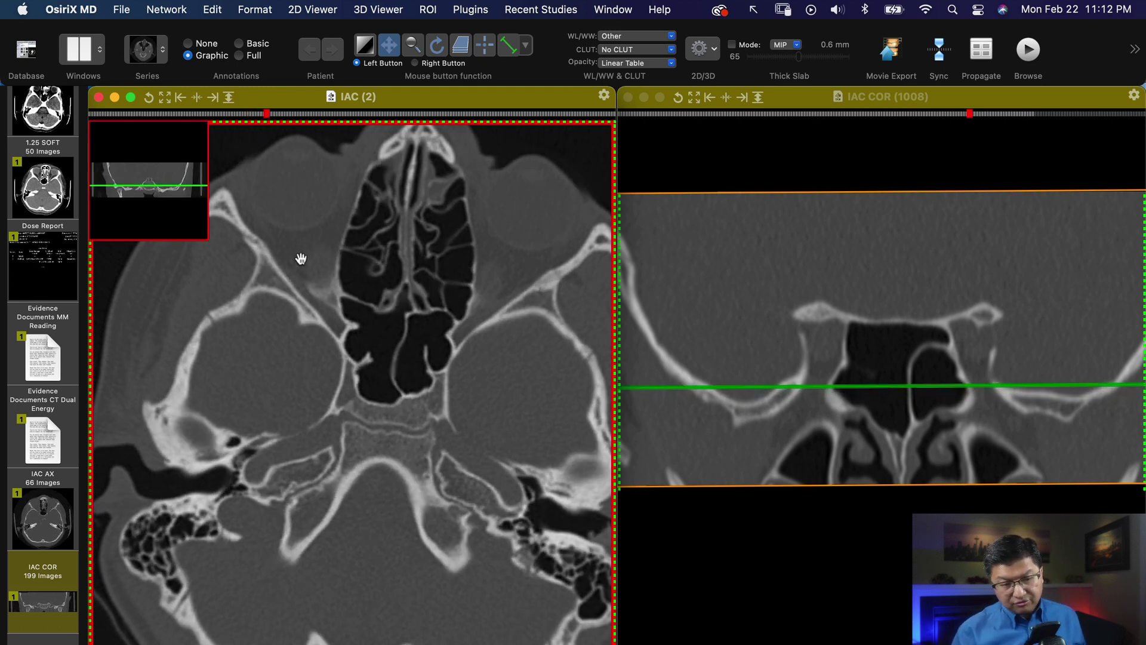
scroll(301, 259, up, 3)
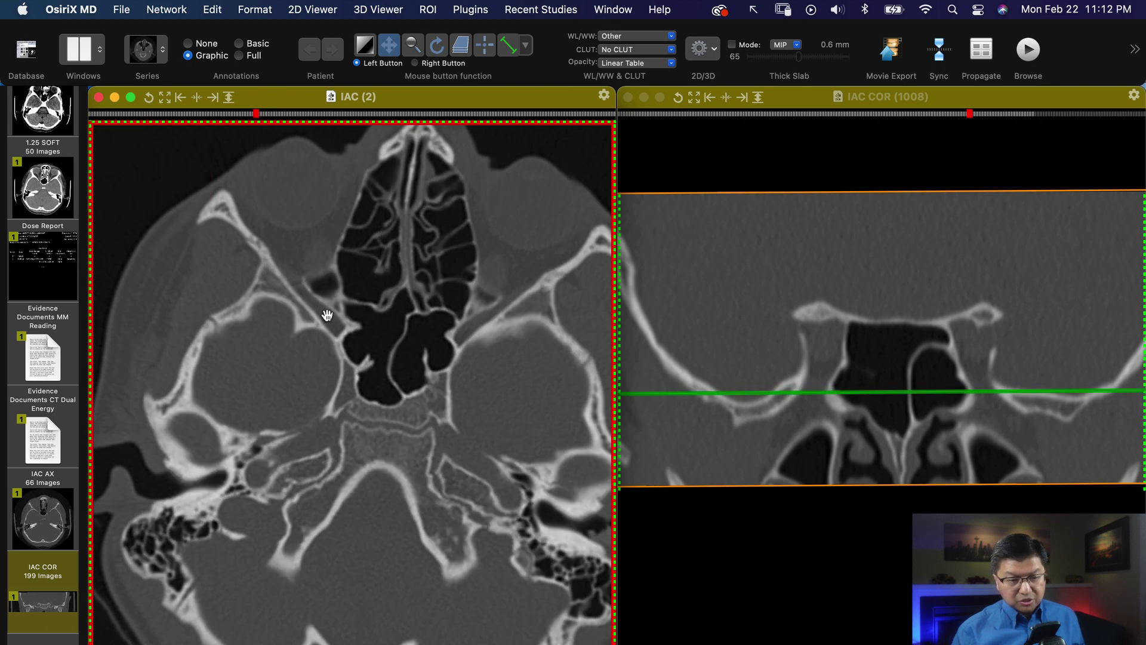
scroll(327, 315, up, 2)
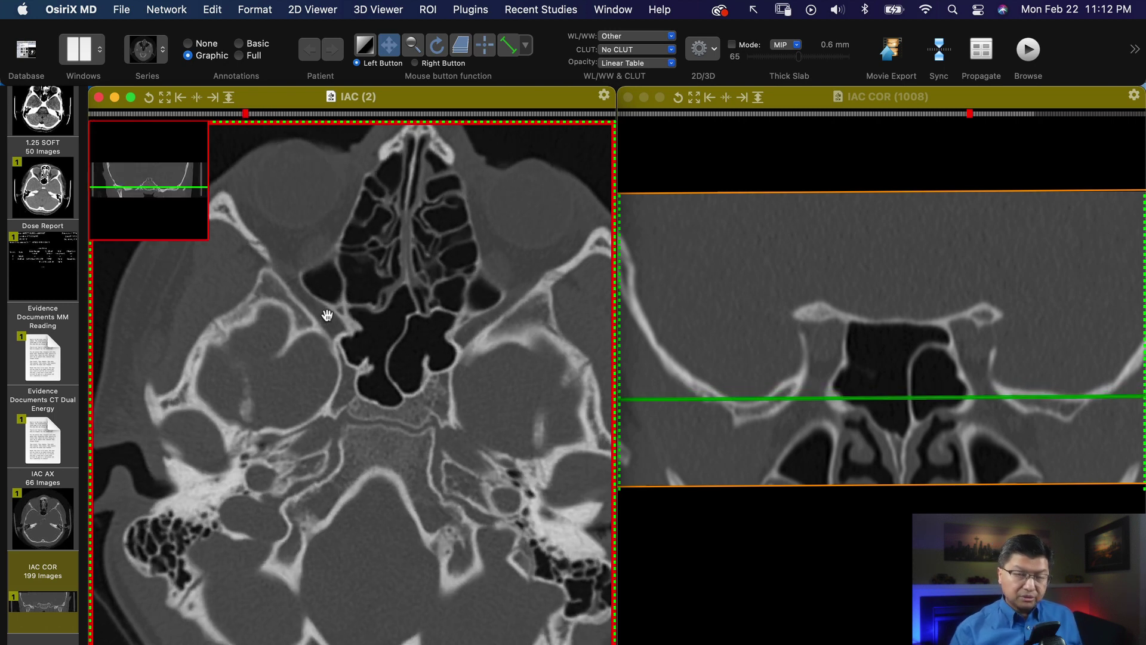
scroll(327, 315, up, 2)
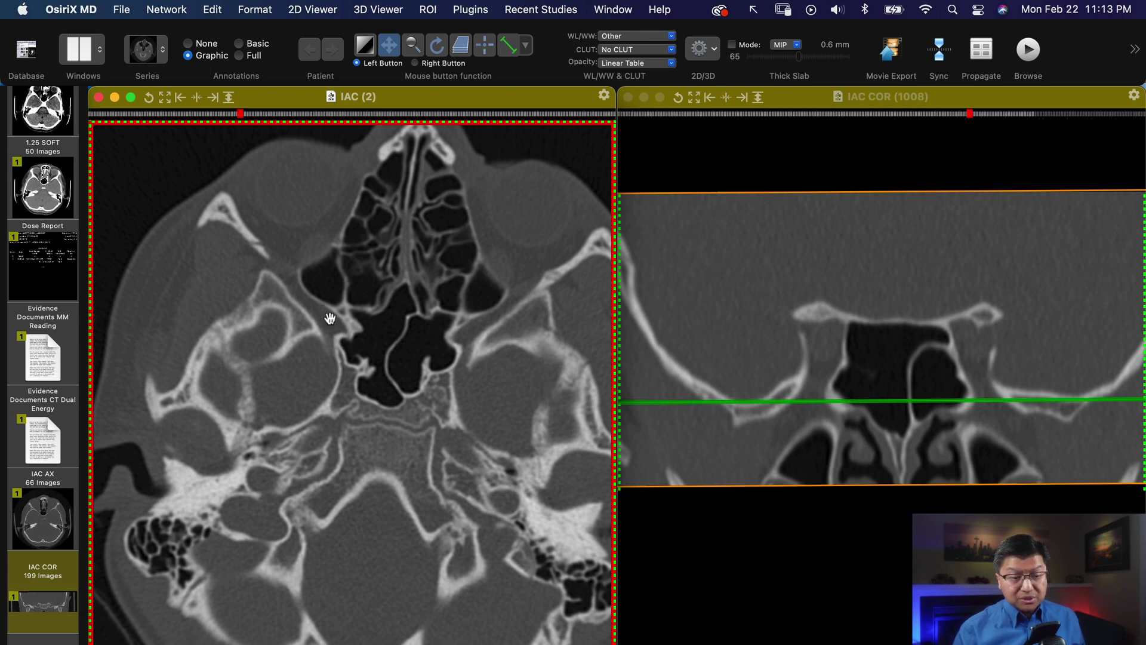
scroll(338, 341, up, 3)
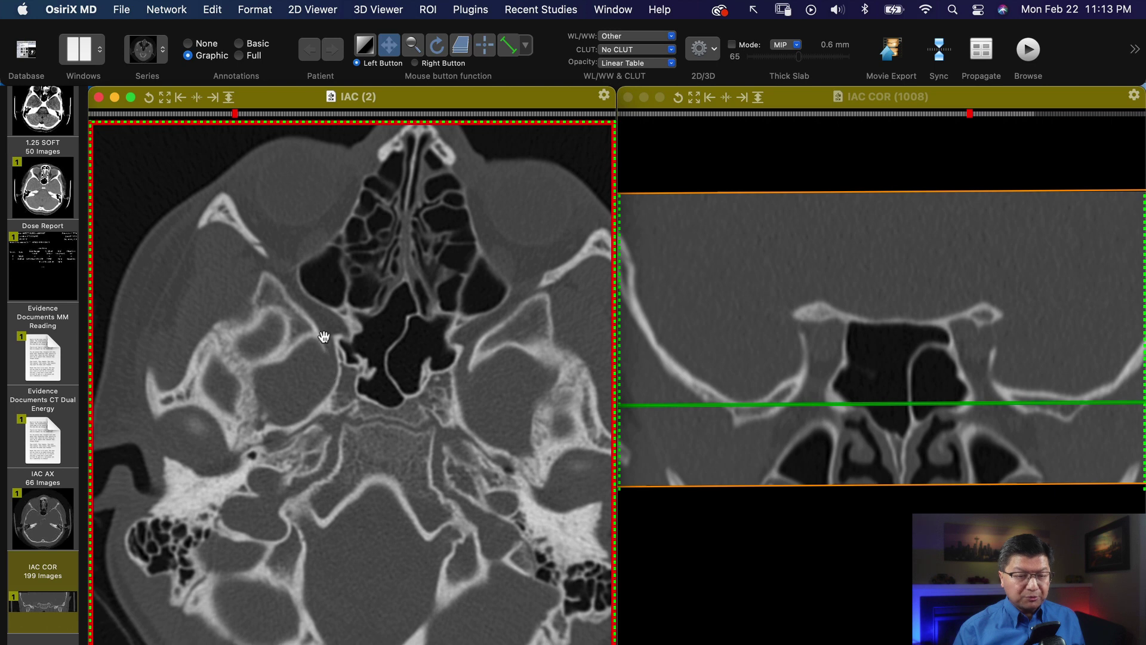
scroll(326, 323, up, 3)
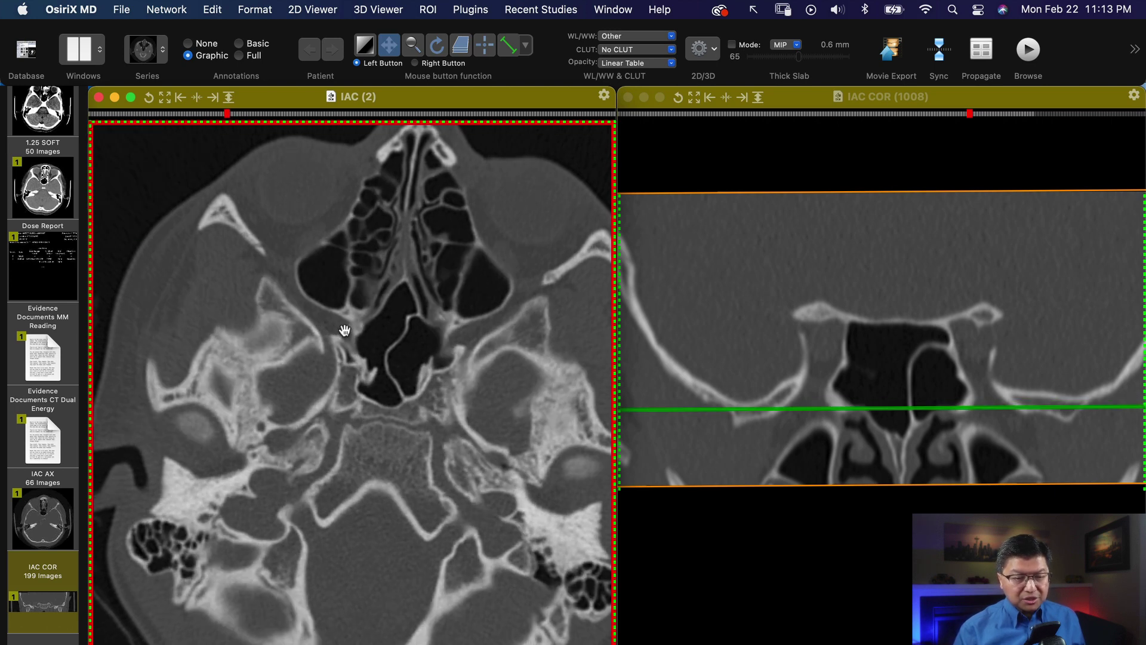
scroll(344, 330, up, 2)
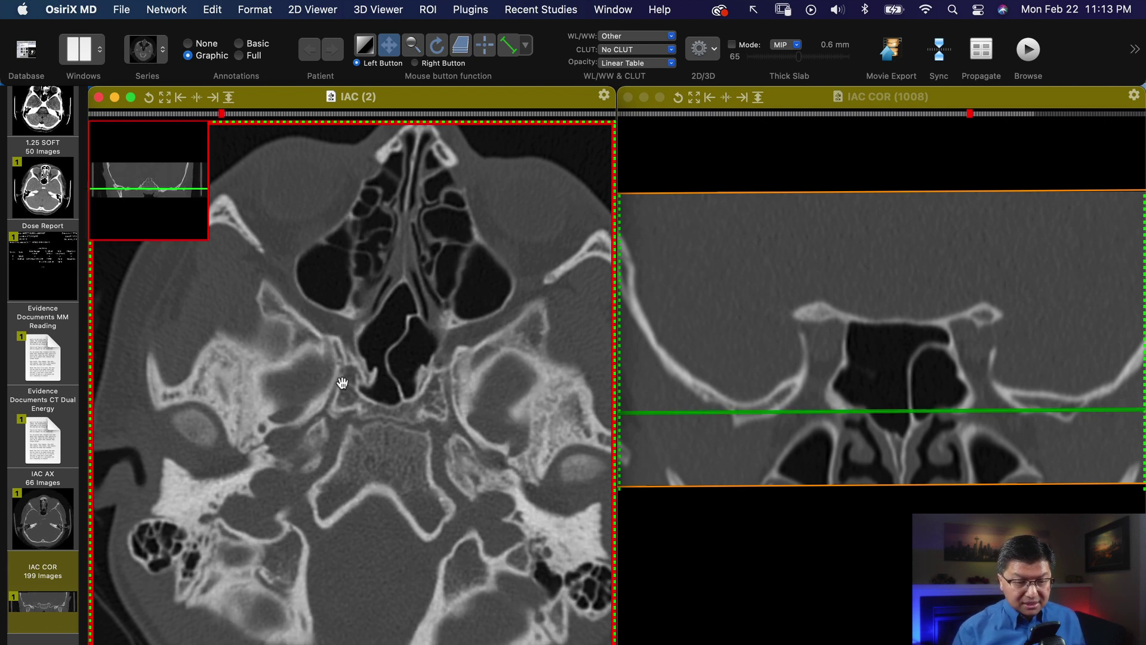
Step: Fine-tune the axial slice higher until it shows the orbits and middle cranial fossae
scroll(342, 382, down, 3)
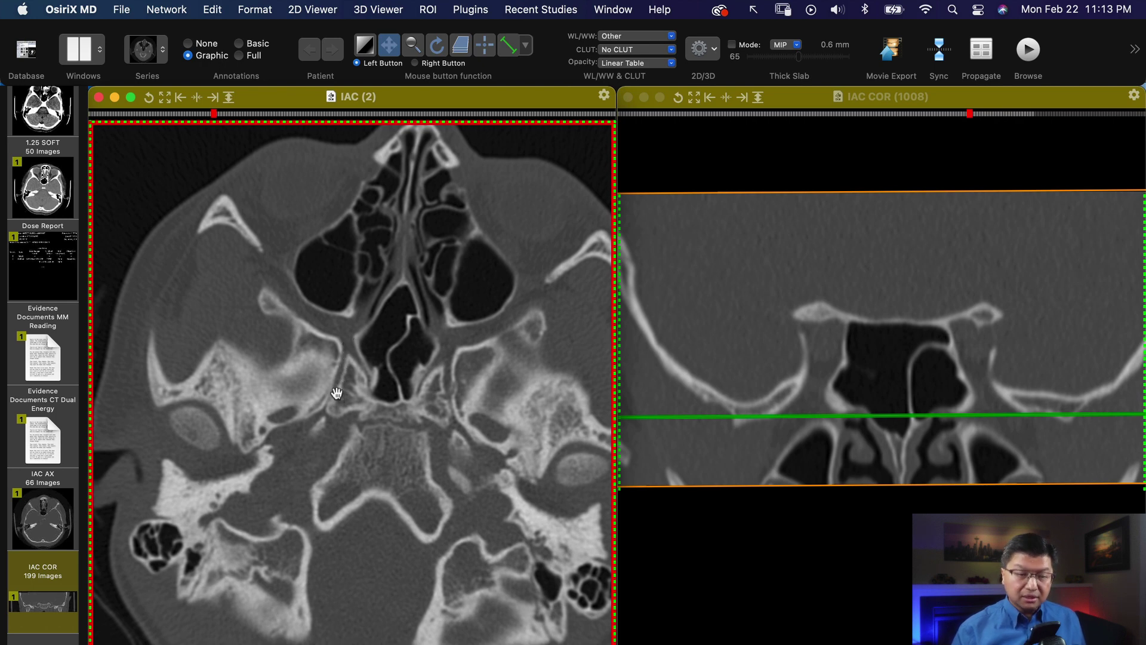
scroll(337, 383, down, 1)
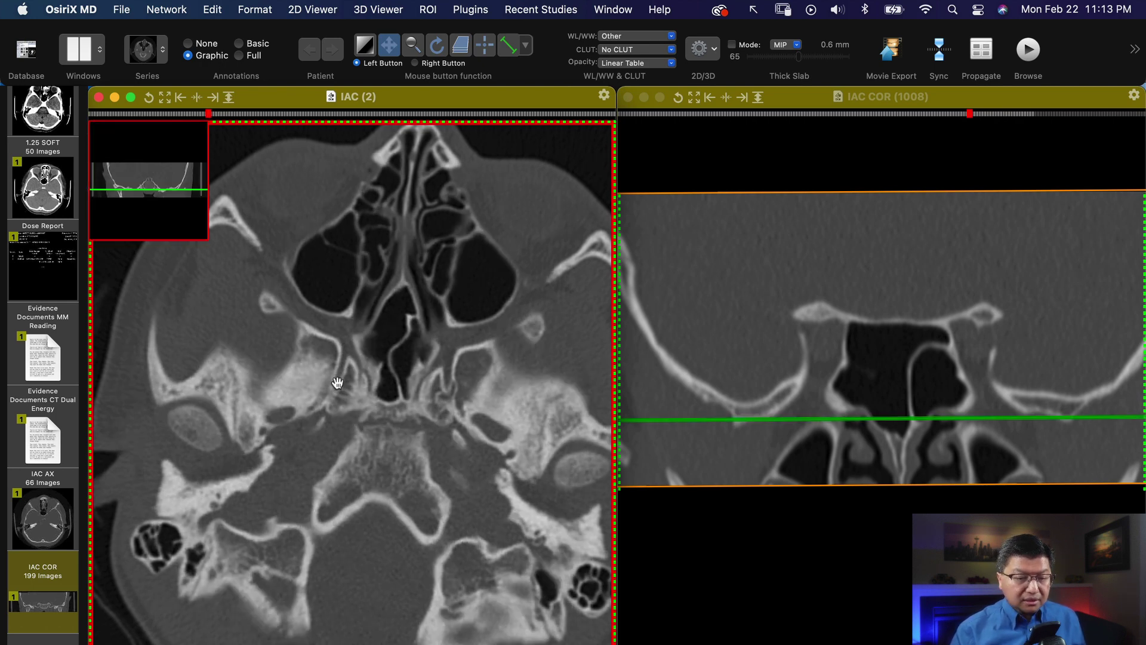
scroll(337, 383, up, 1)
scroll(337, 382, down, 1)
scroll(337, 383, up, 1)
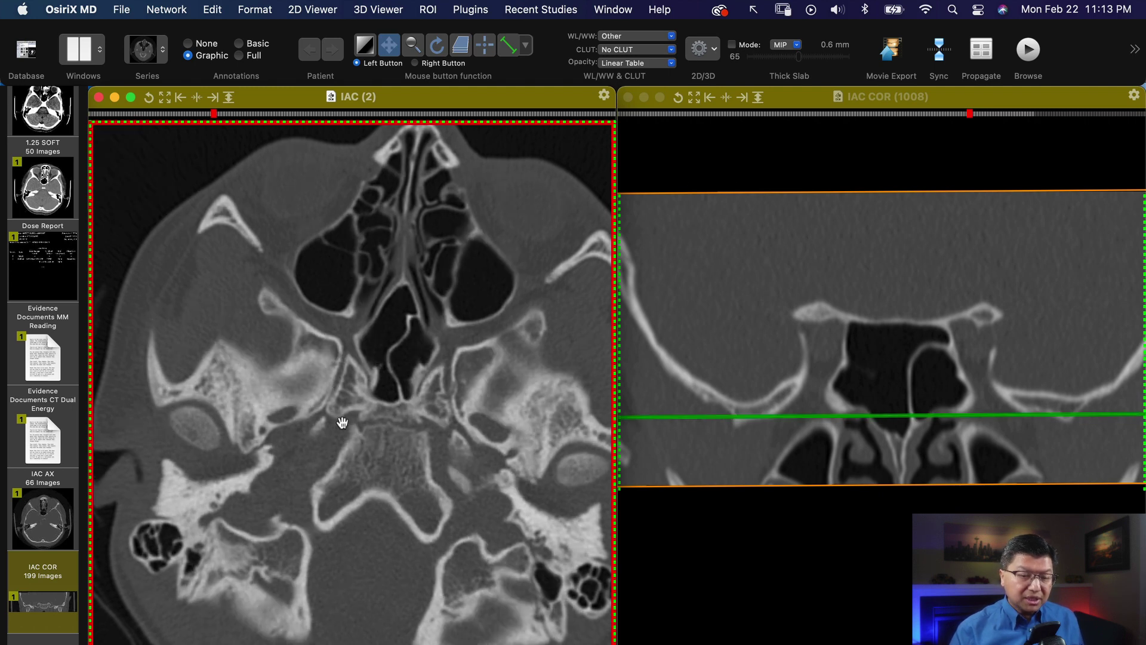
scroll(337, 414, down, 3)
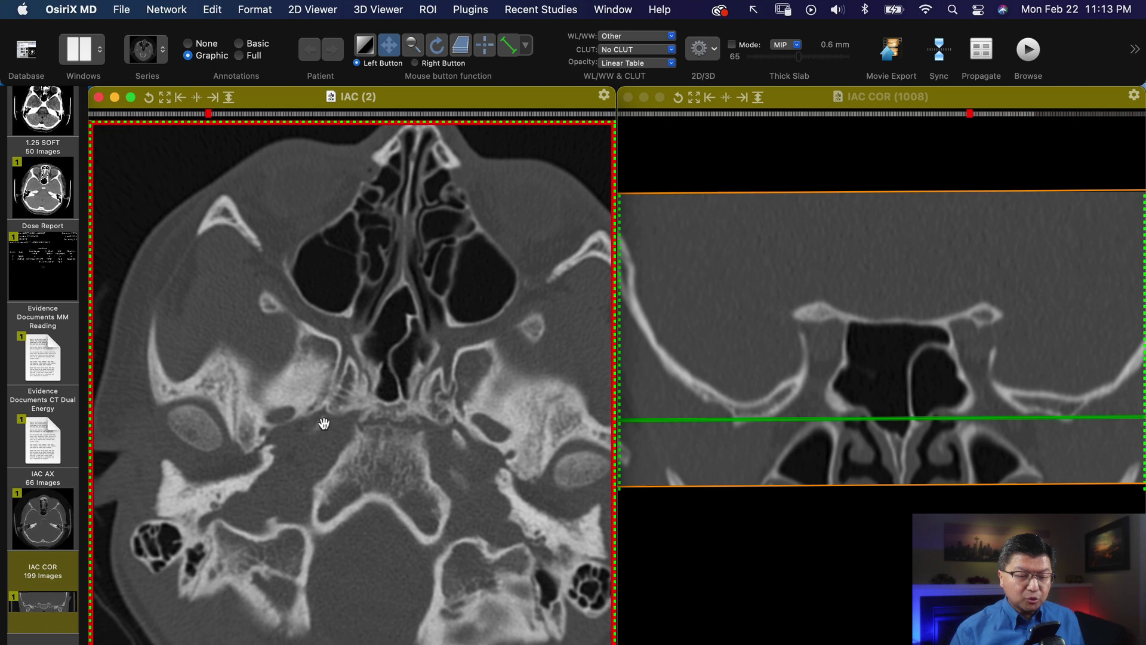
scroll(325, 421, down, 3)
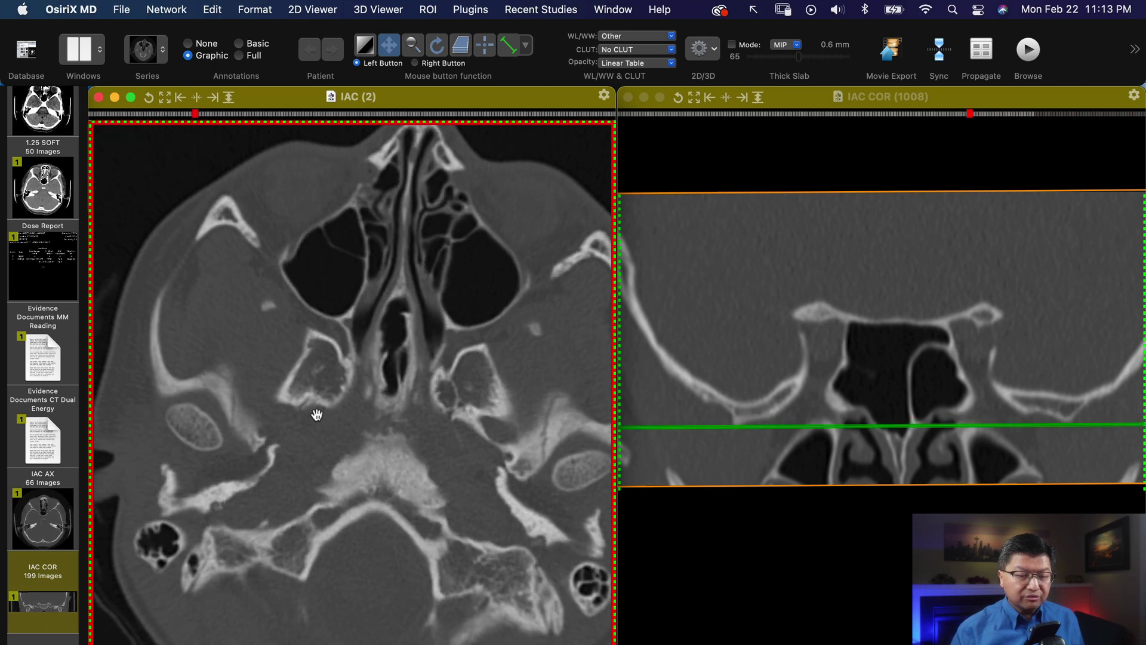
scroll(317, 418, up, 5)
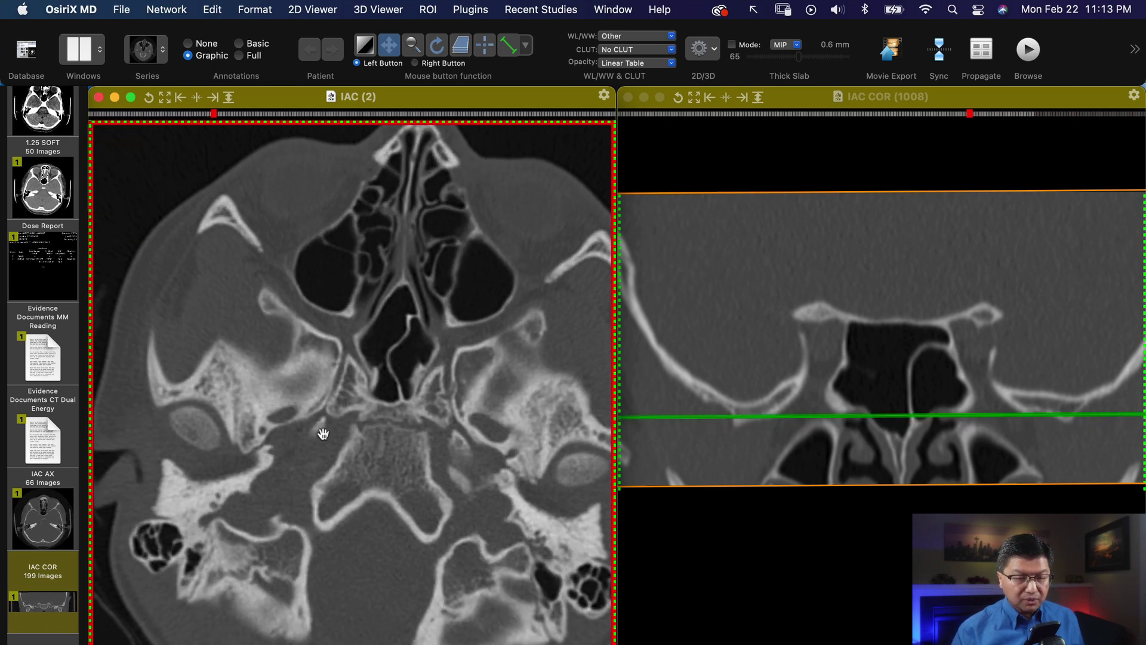
scroll(322, 434, up, 5)
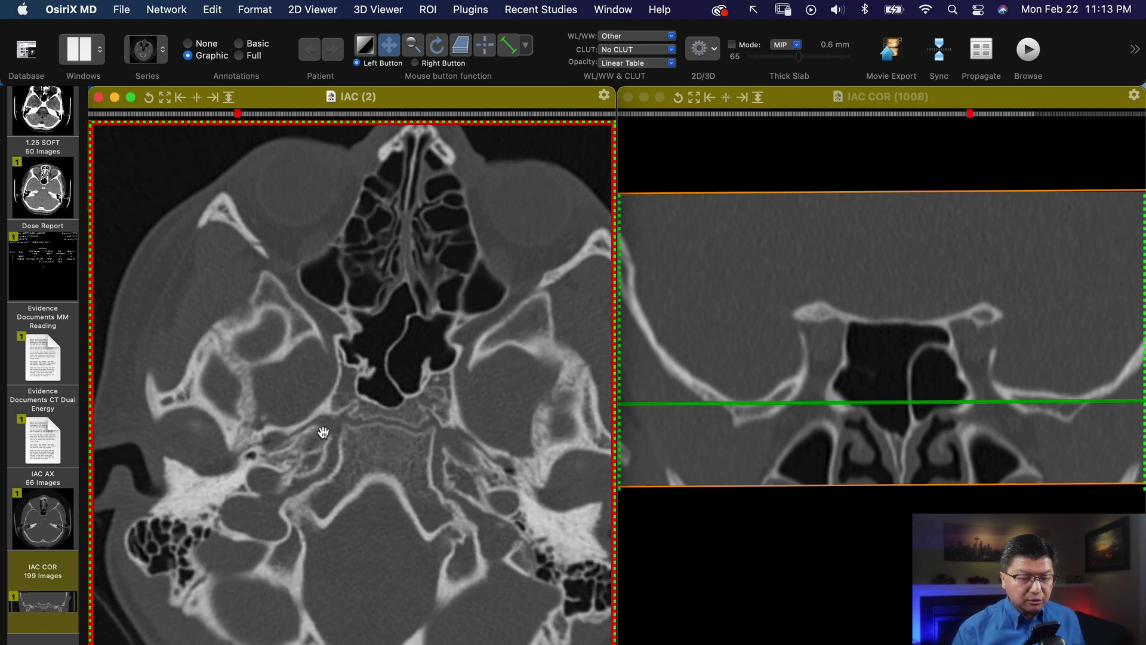
scroll(319, 434, up, 4)
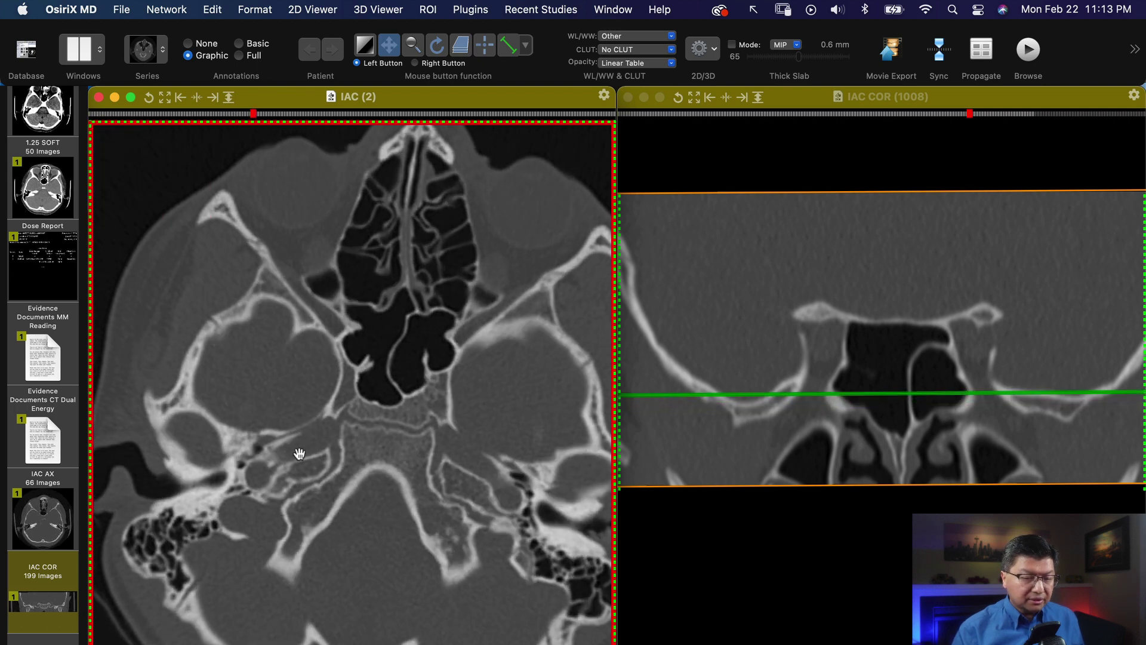
scroll(333, 426, down, 5)
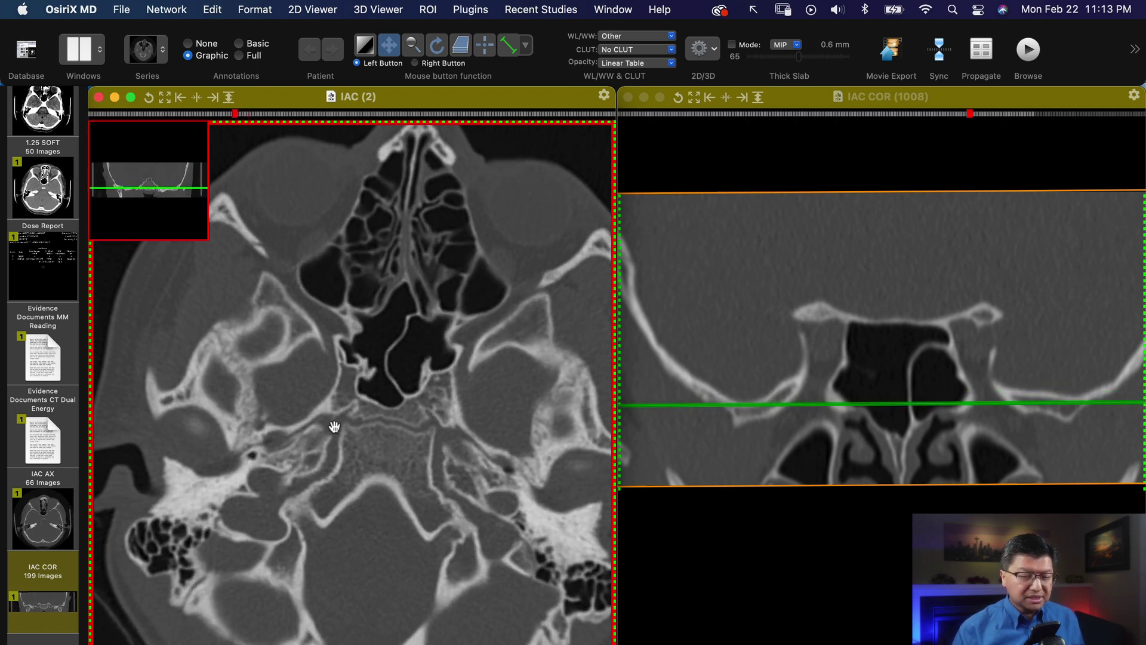
scroll(334, 425, down, 3)
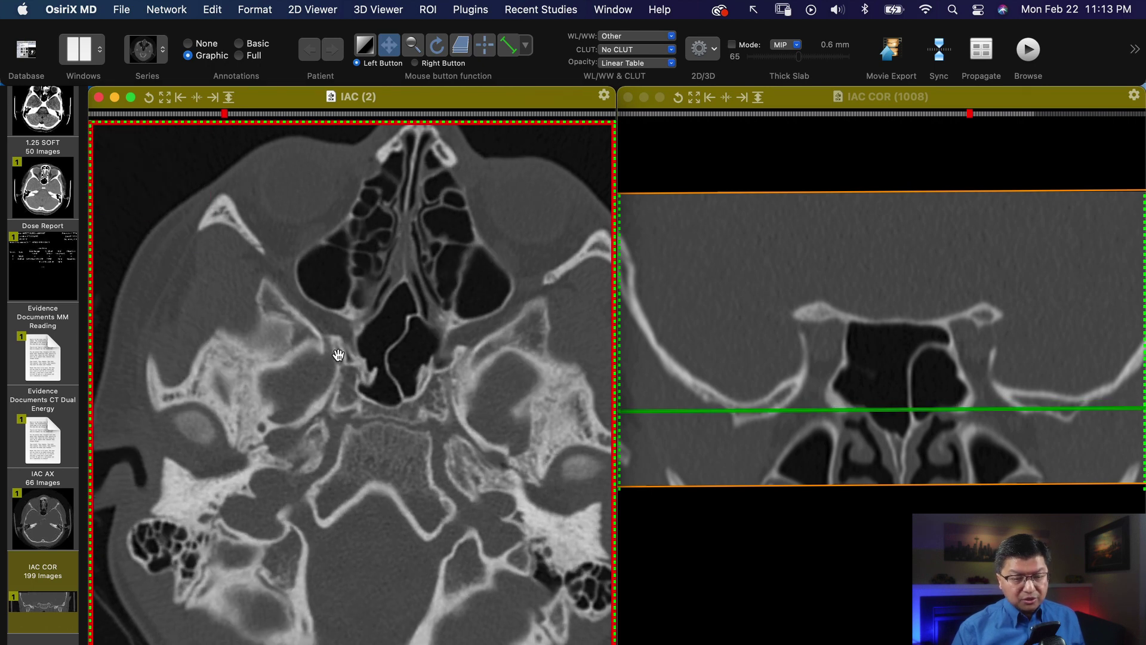
scroll(339, 355, up, 2)
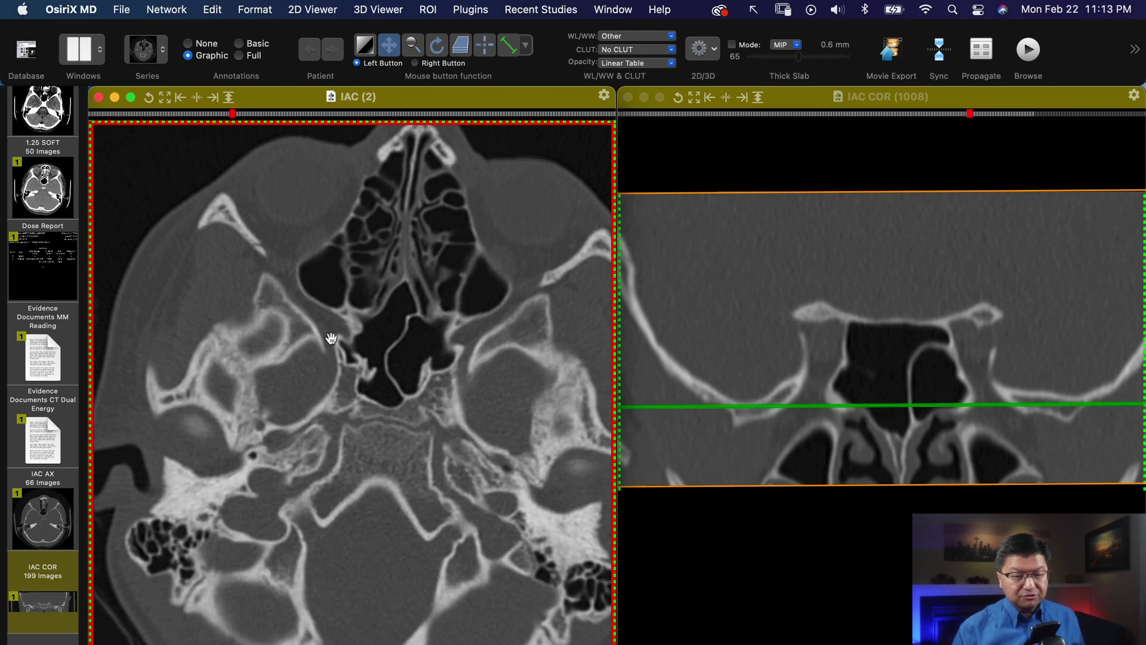
scroll(332, 368, down, 5)
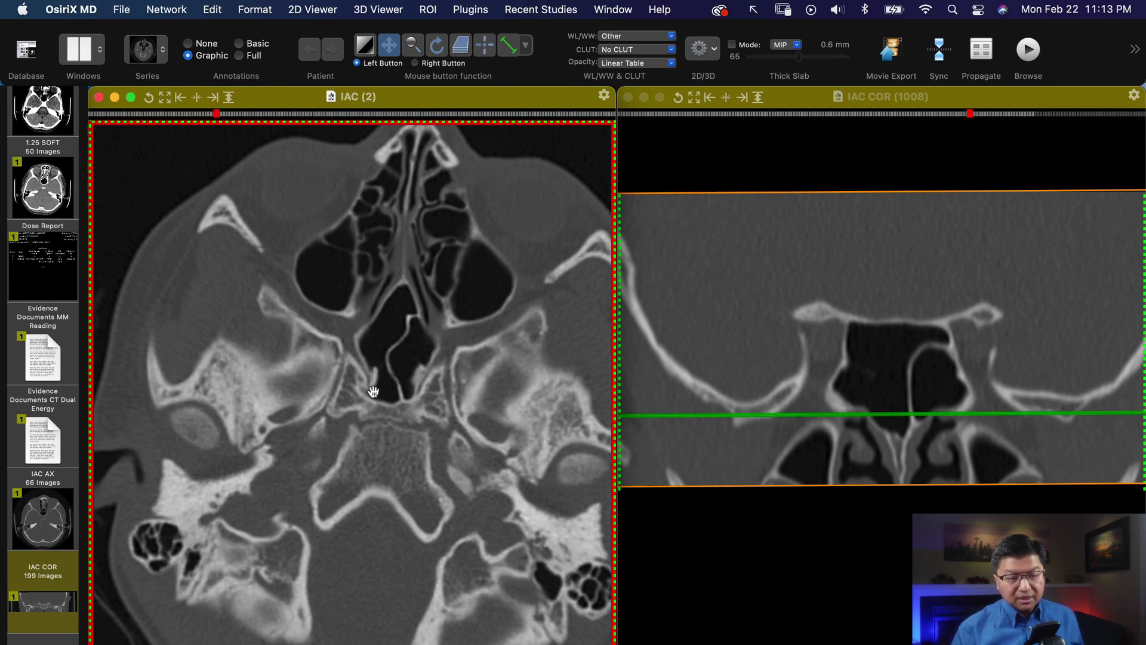
scroll(373, 391, down, 3)
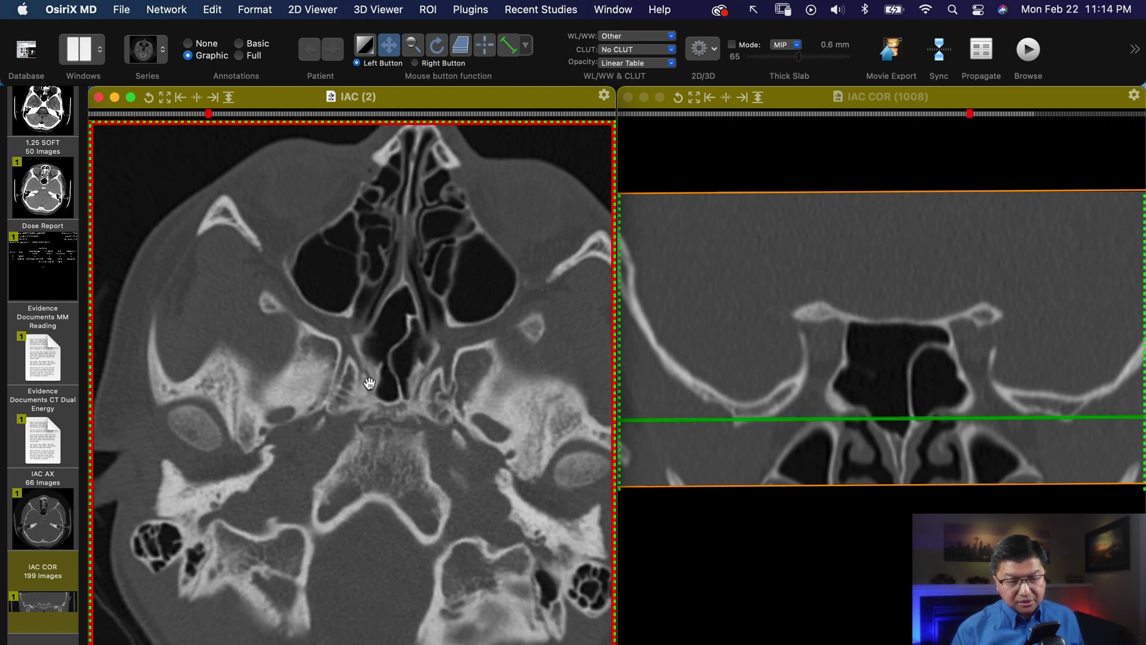
scroll(365, 391, down, 6)
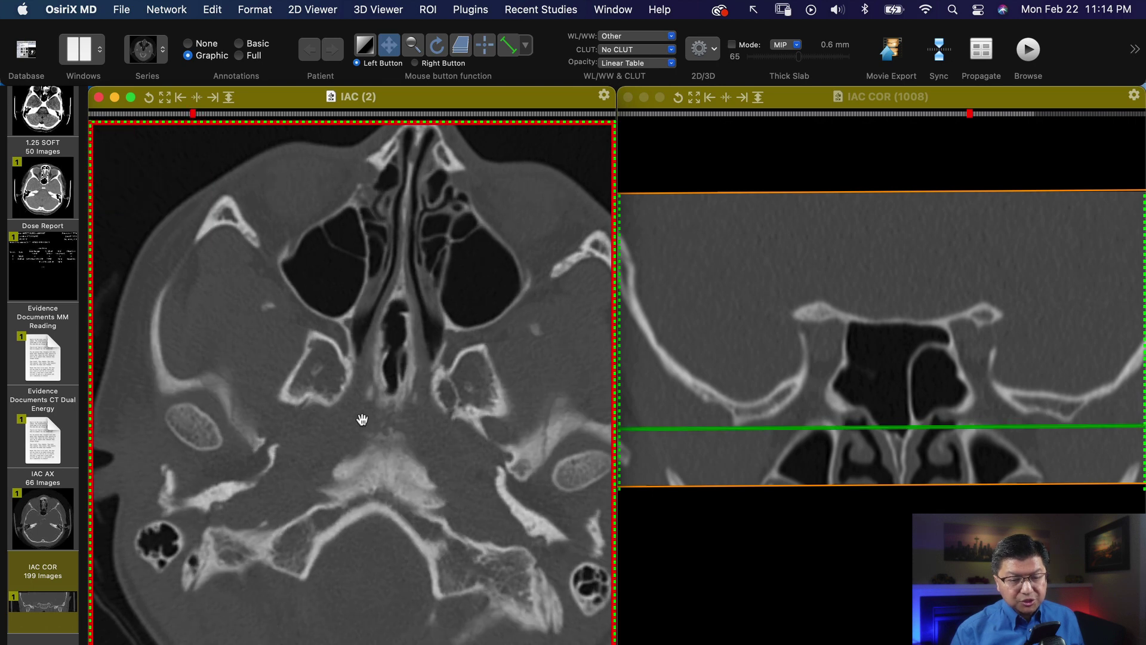
scroll(362, 431, down, 6)
scroll(362, 431, up, 1)
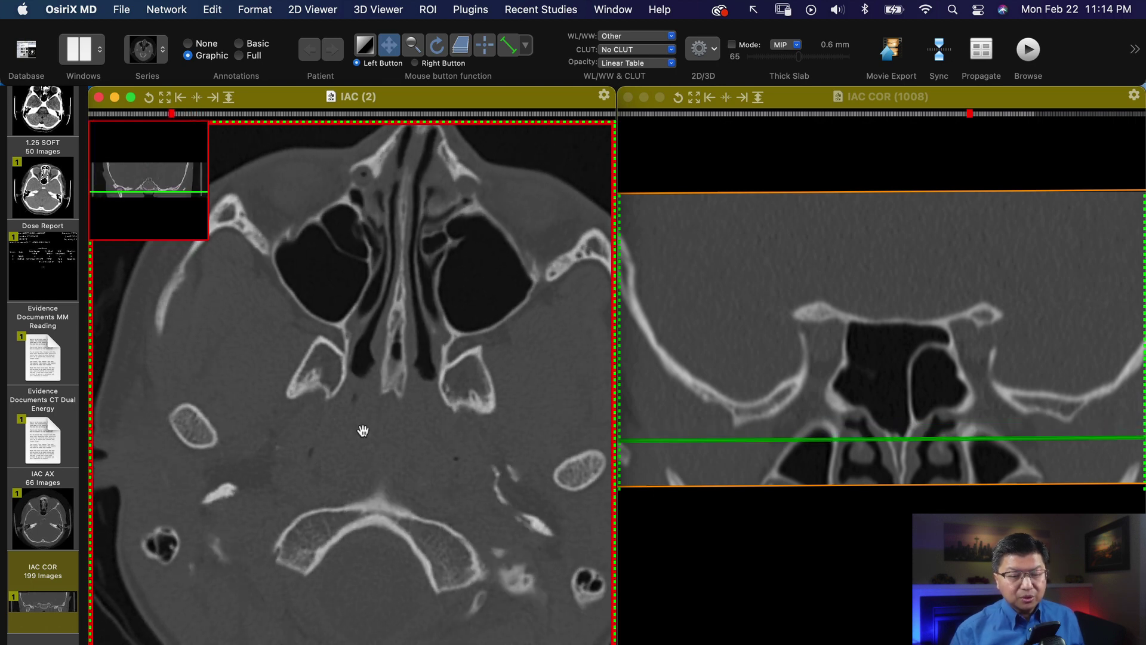
scroll(363, 430, down, 5)
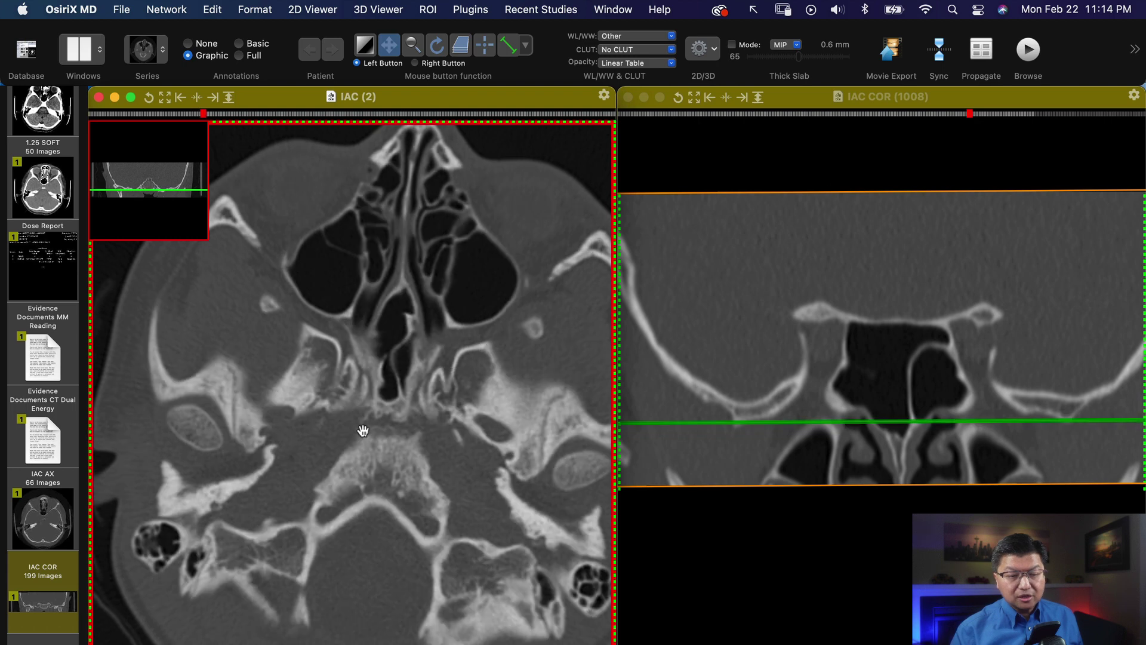
scroll(360, 396, up, 3)
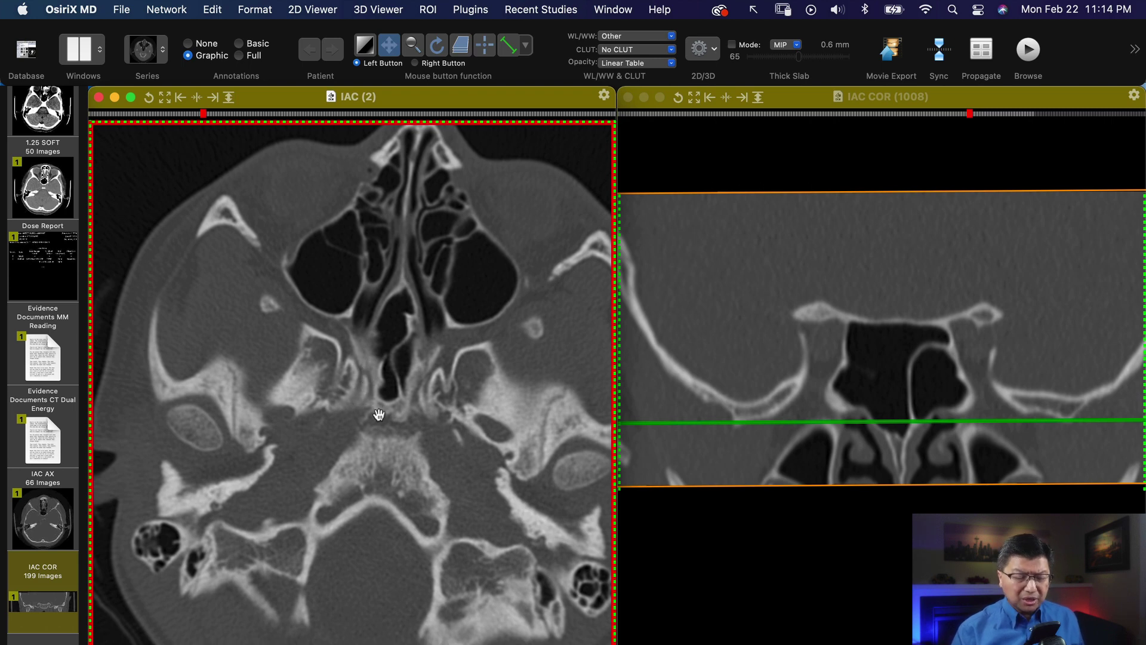
scroll(379, 414, down, 2)
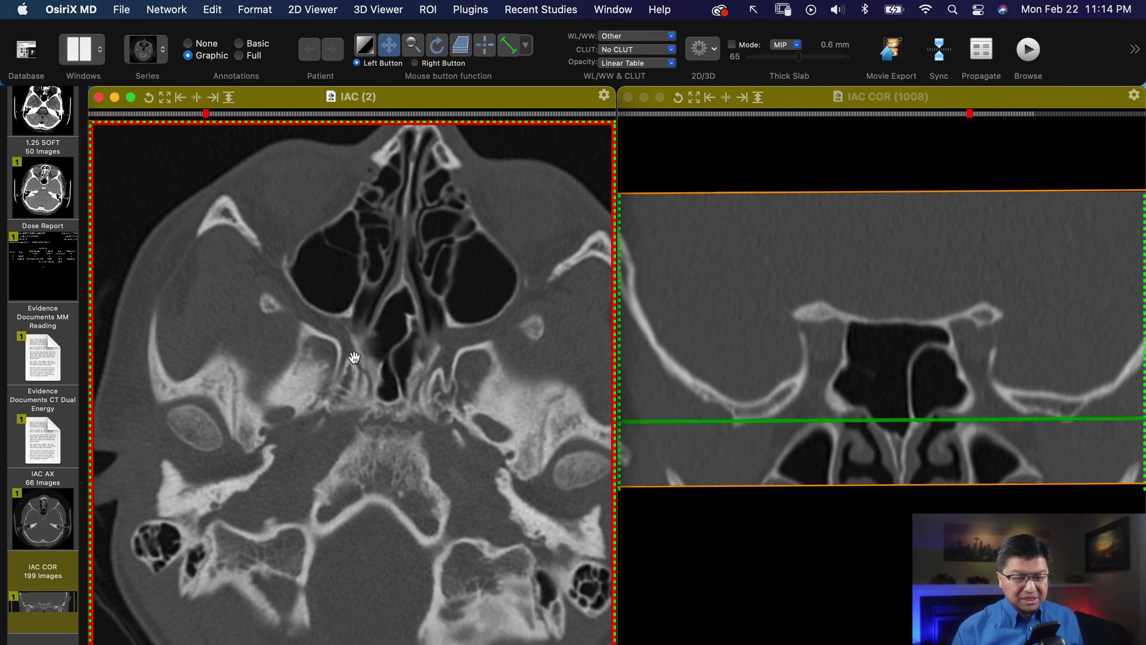
scroll(369, 414, down, 2)
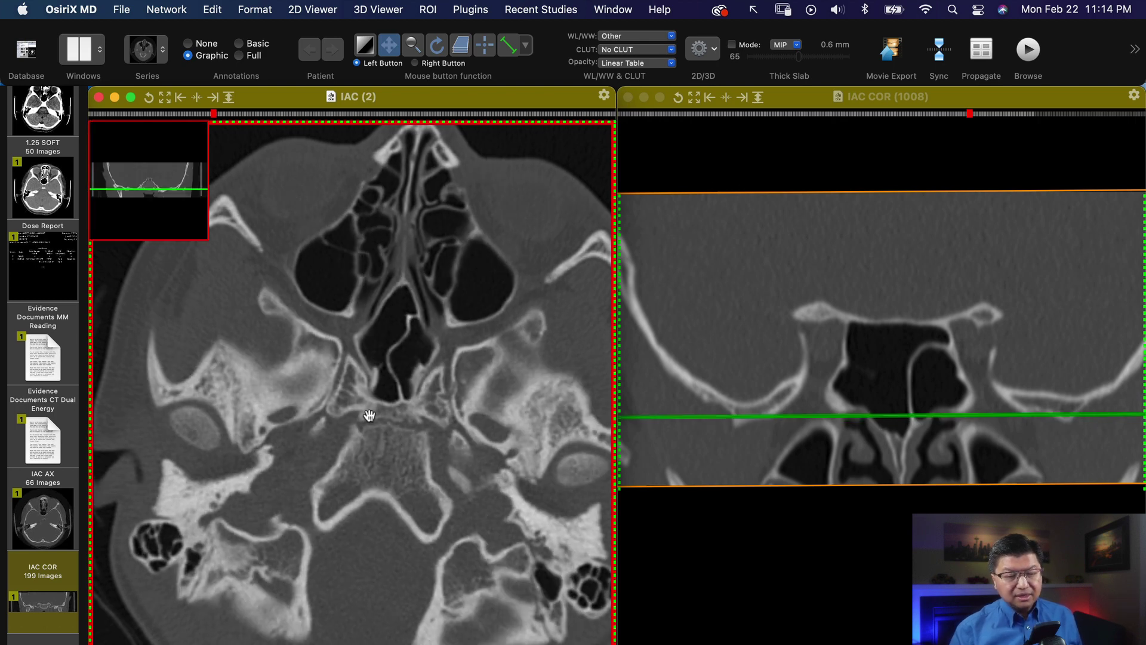
scroll(369, 414, up, 2)
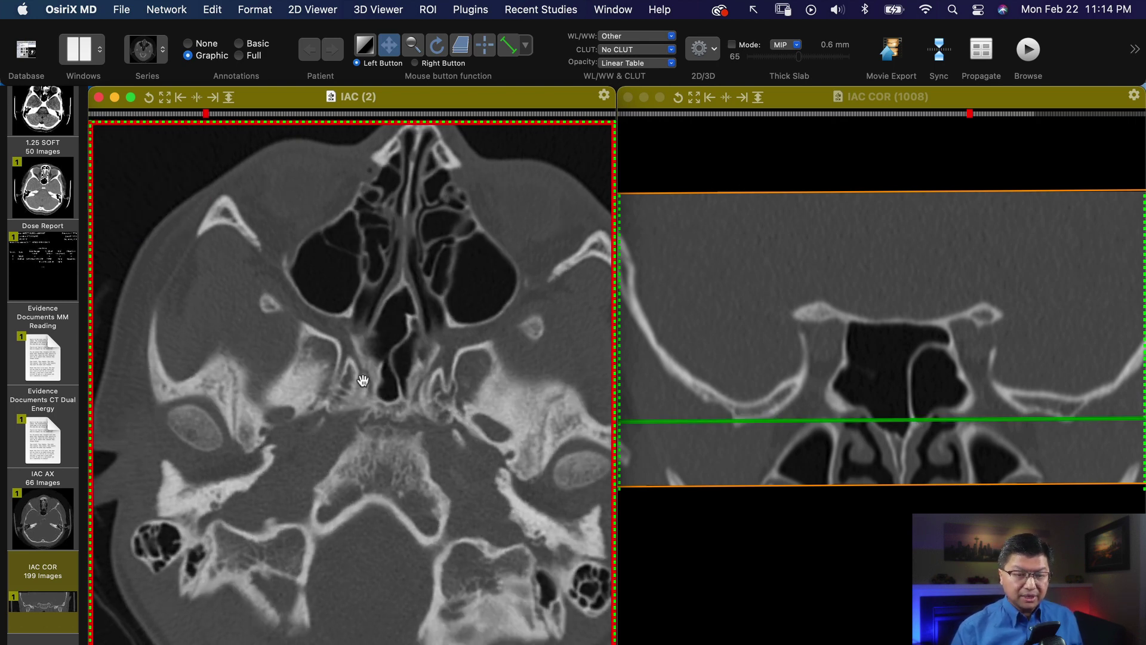
scroll(359, 380, up, 3)
scroll(362, 380, down, 2)
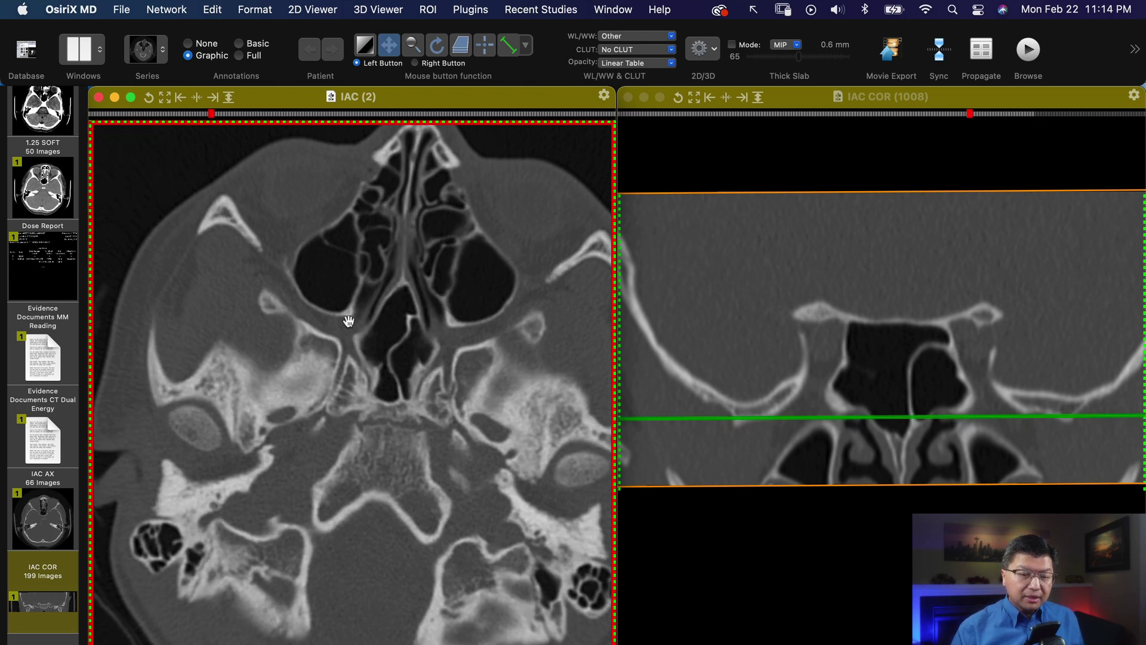
scroll(348, 336, down, 3)
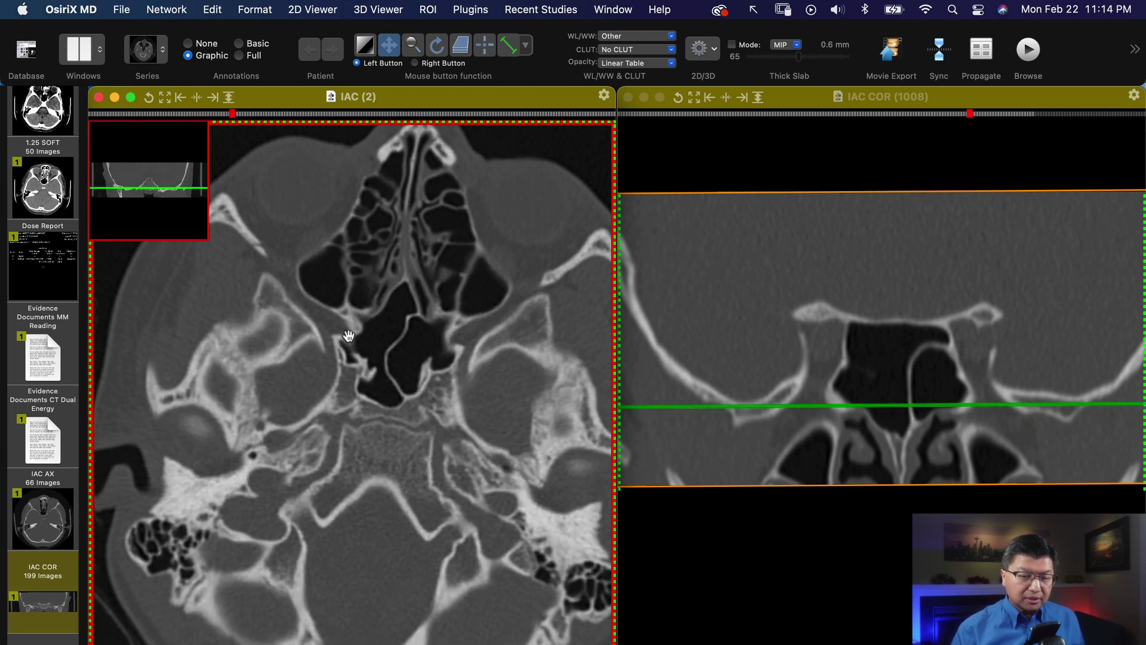
scroll(330, 329, up, 3)
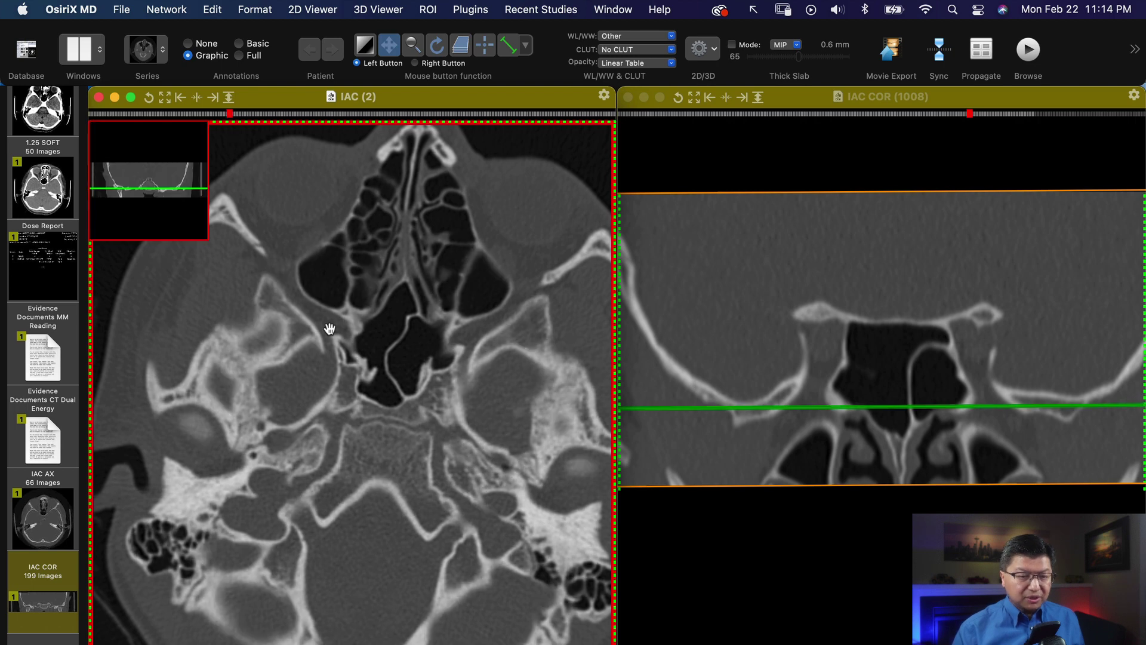
Step: Page the axial IAC (2) slices past the maxillary sinuses while the coronal line follows
scroll(329, 329, up, 3)
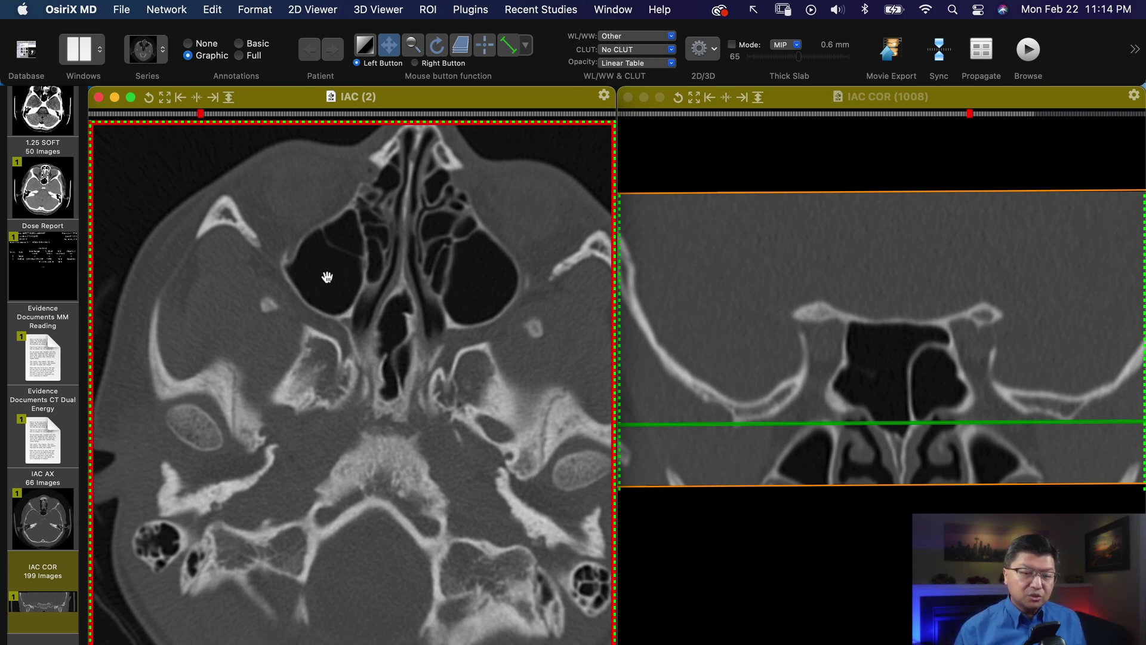
scroll(335, 269, up, 1)
scroll(335, 269, up, 4)
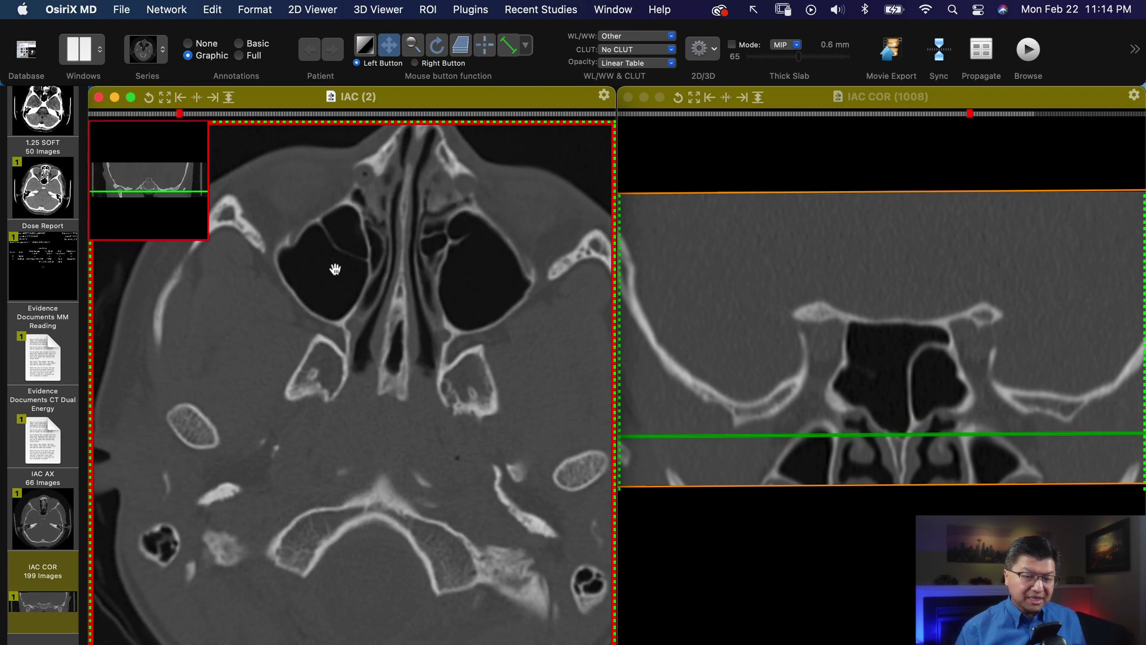
scroll(325, 367, down, 3)
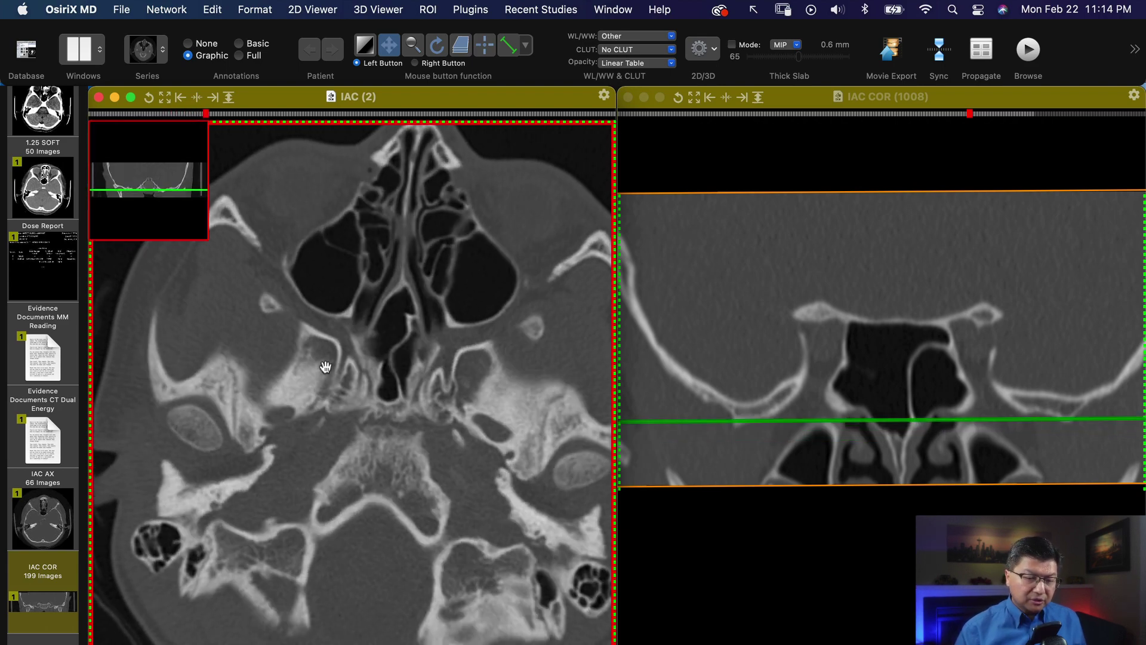
scroll(326, 366, up, 3)
scroll(325, 367, up, 2)
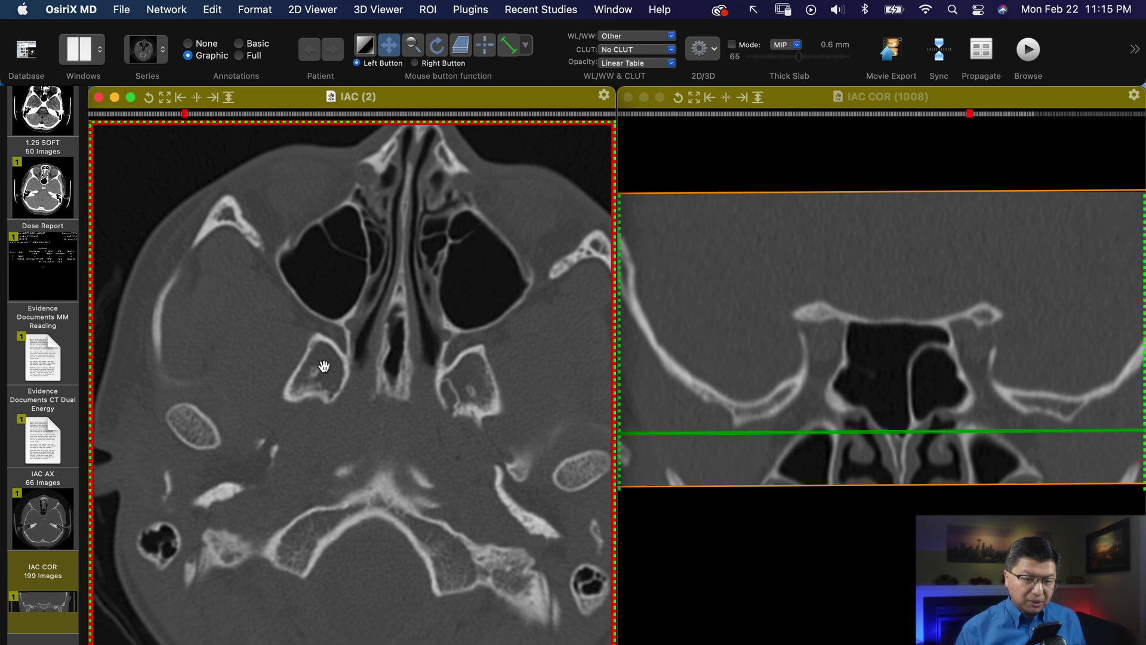
scroll(324, 366, up, 10)
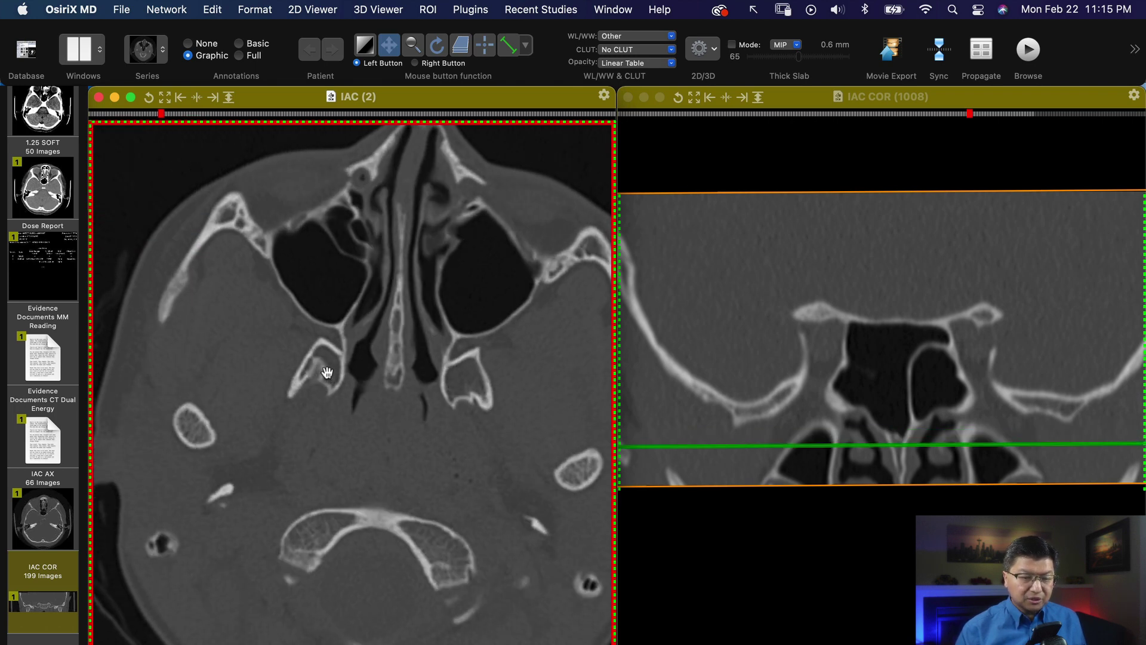
Step: Continue paging to the nasopharynx and pterygoid plates just above the atlas
scroll(327, 372, down, 5)
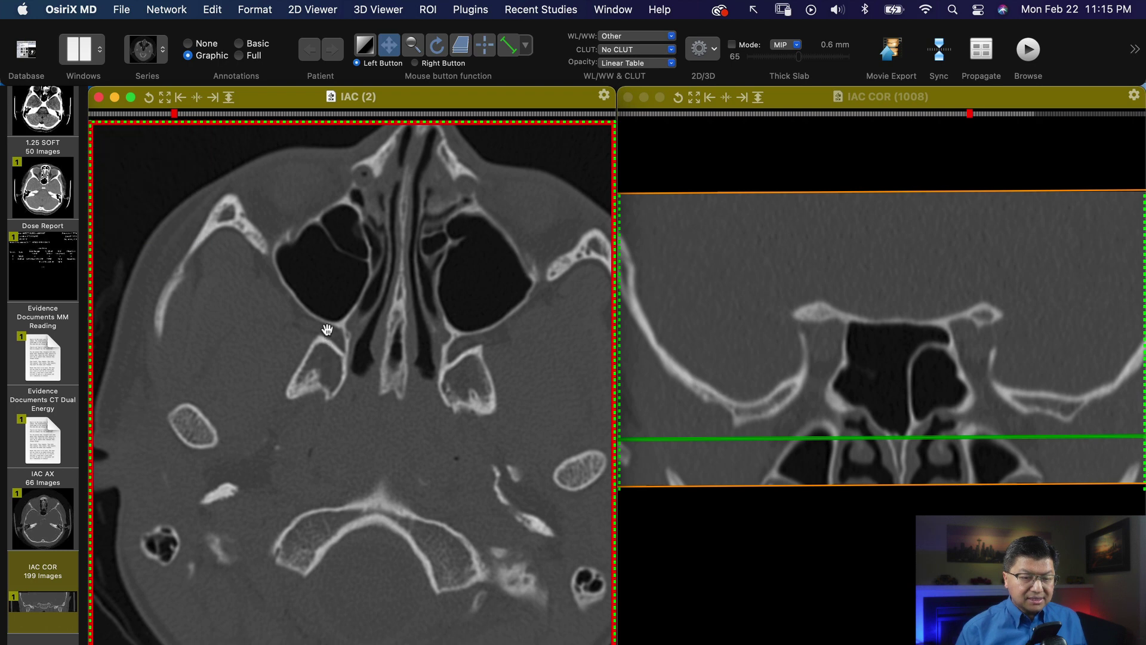
scroll(332, 340, down, 5)
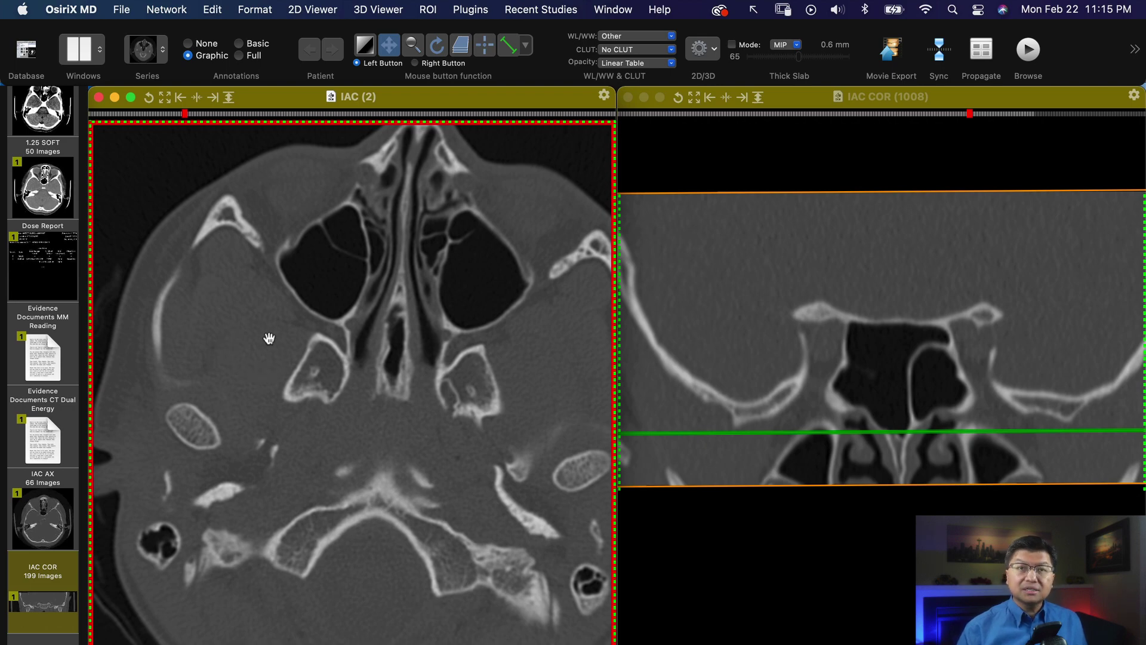
scroll(275, 330, down, 10)
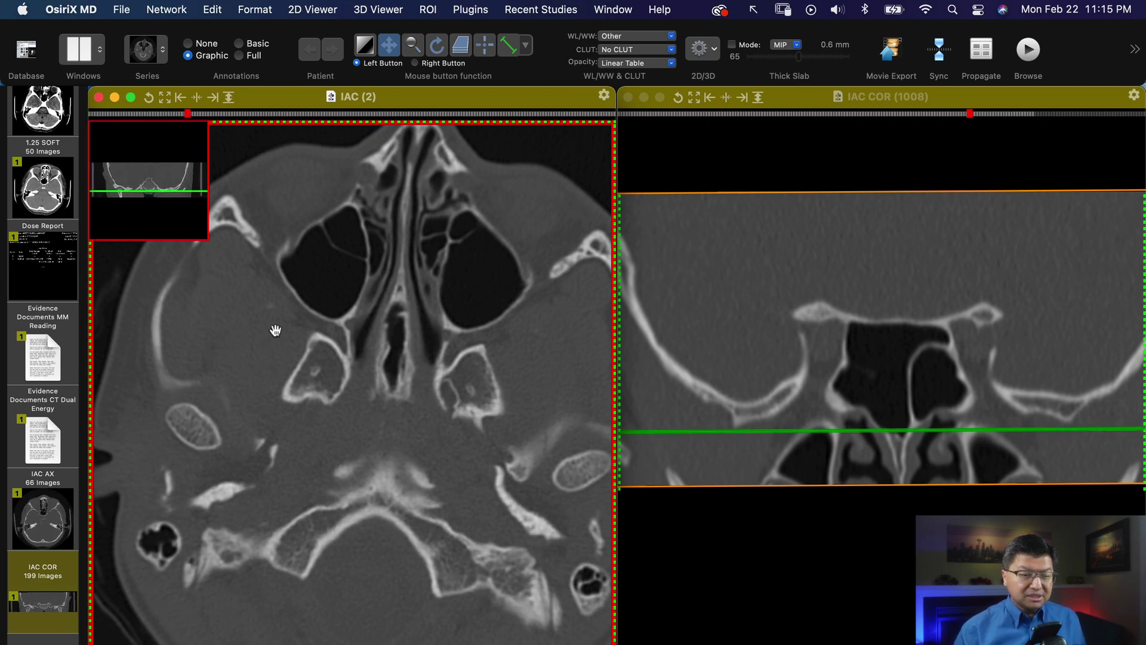
scroll(275, 330, down, 2)
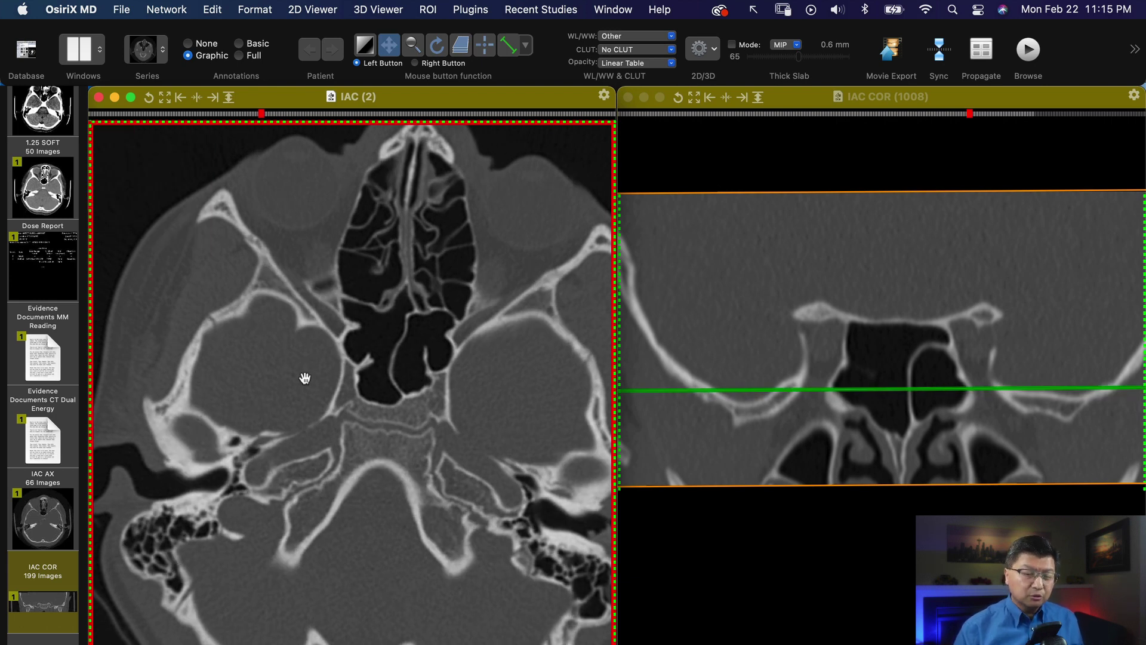
scroll(305, 378, up, 11)
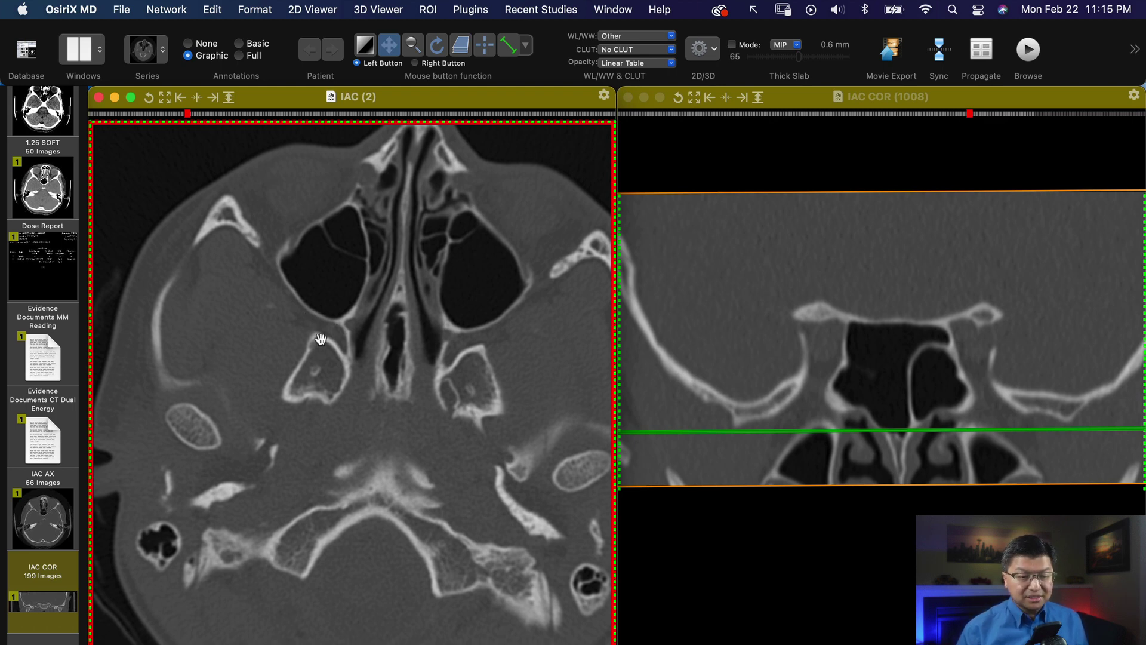
scroll(321, 339, up, 3)
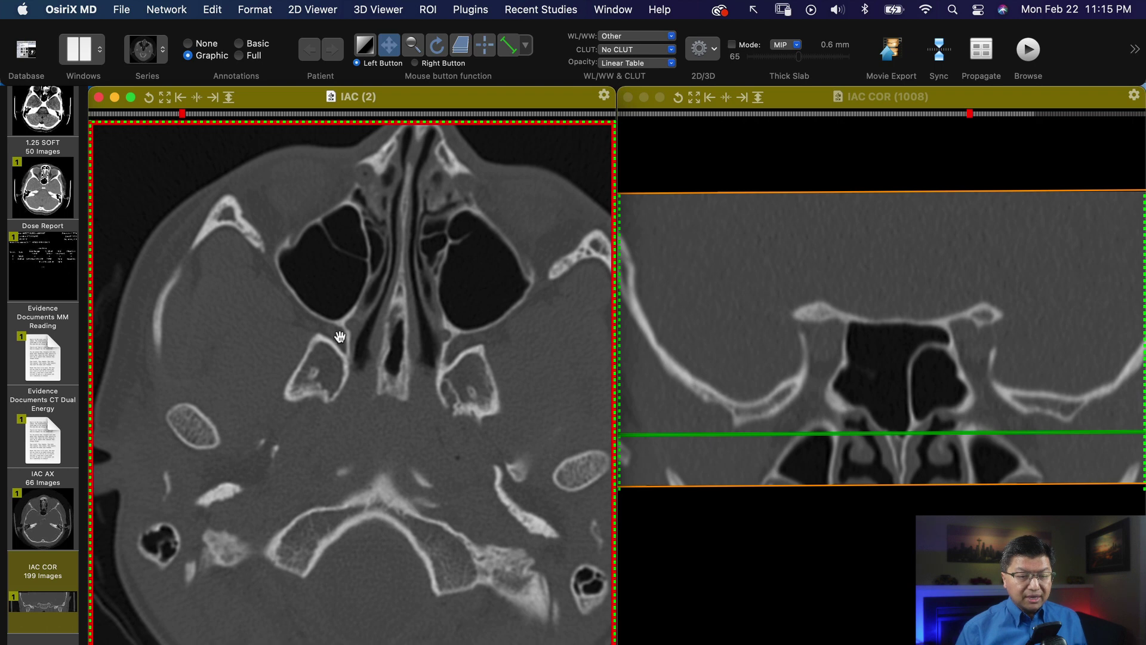
scroll(340, 341, up, 5)
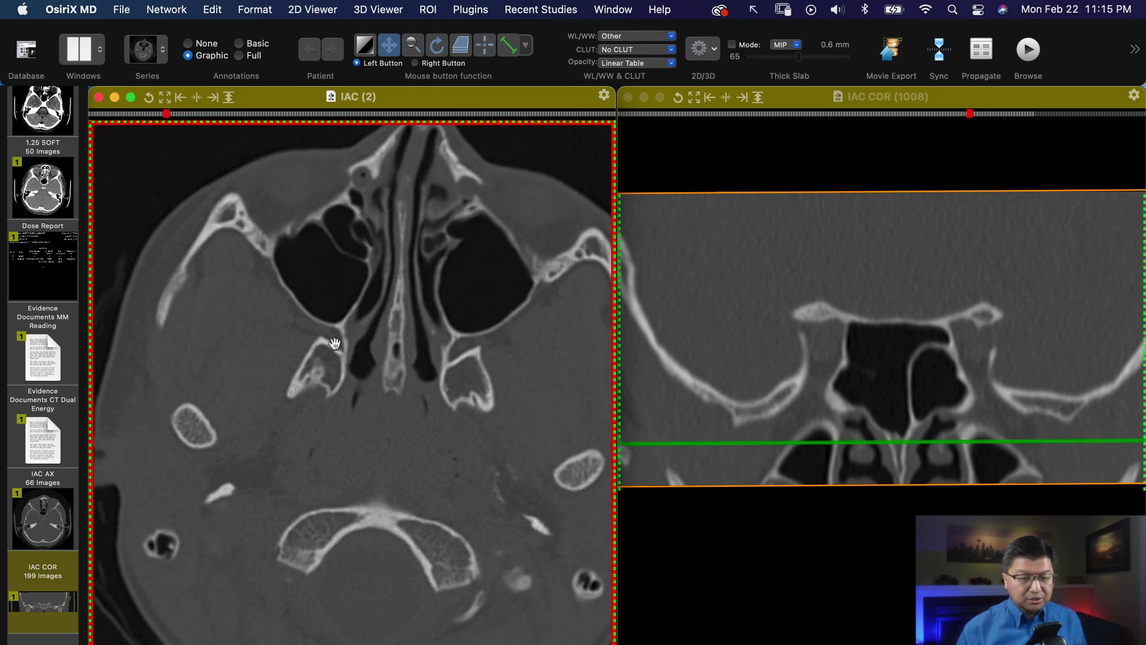
scroll(340, 346, up, 5)
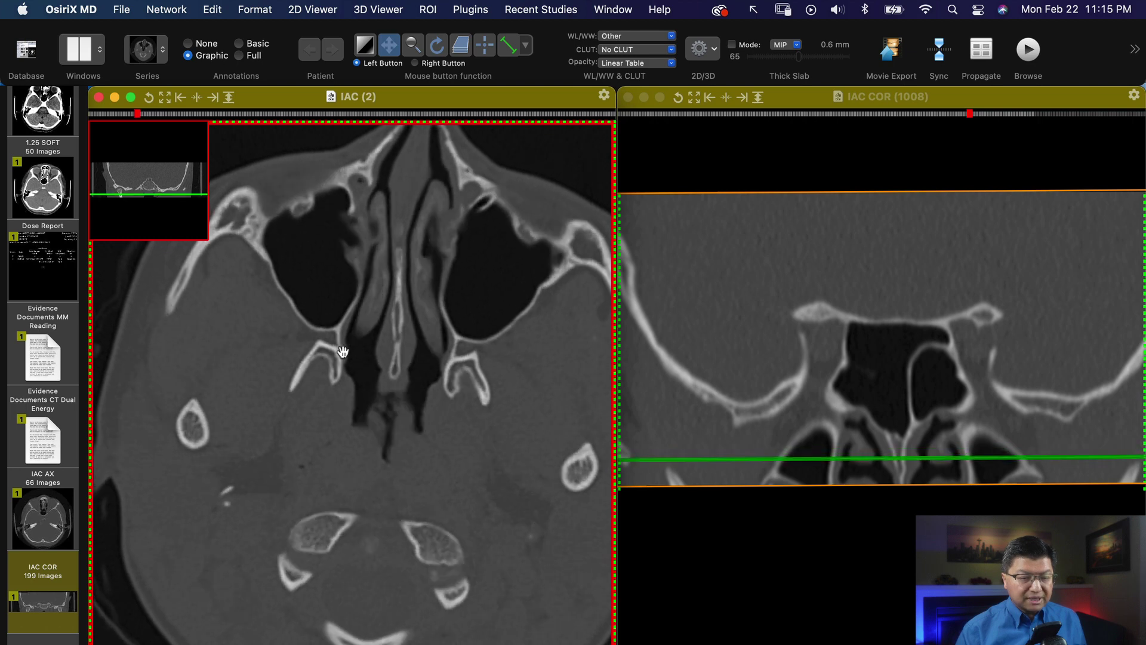
scroll(335, 345, up, 6)
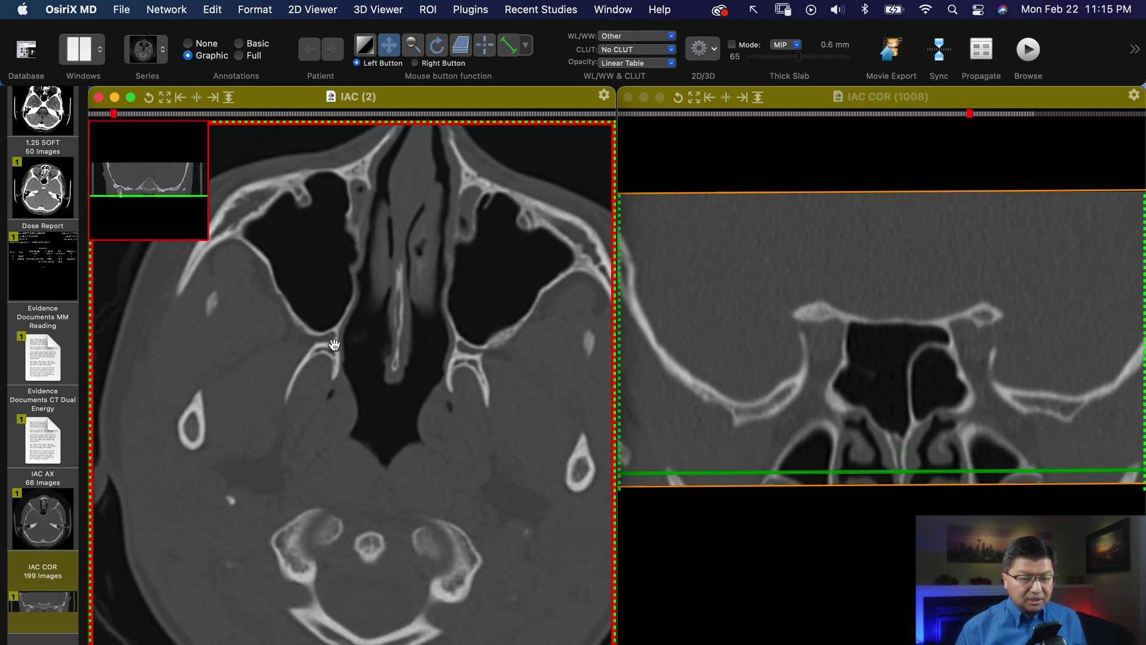
scroll(334, 345, up, 2)
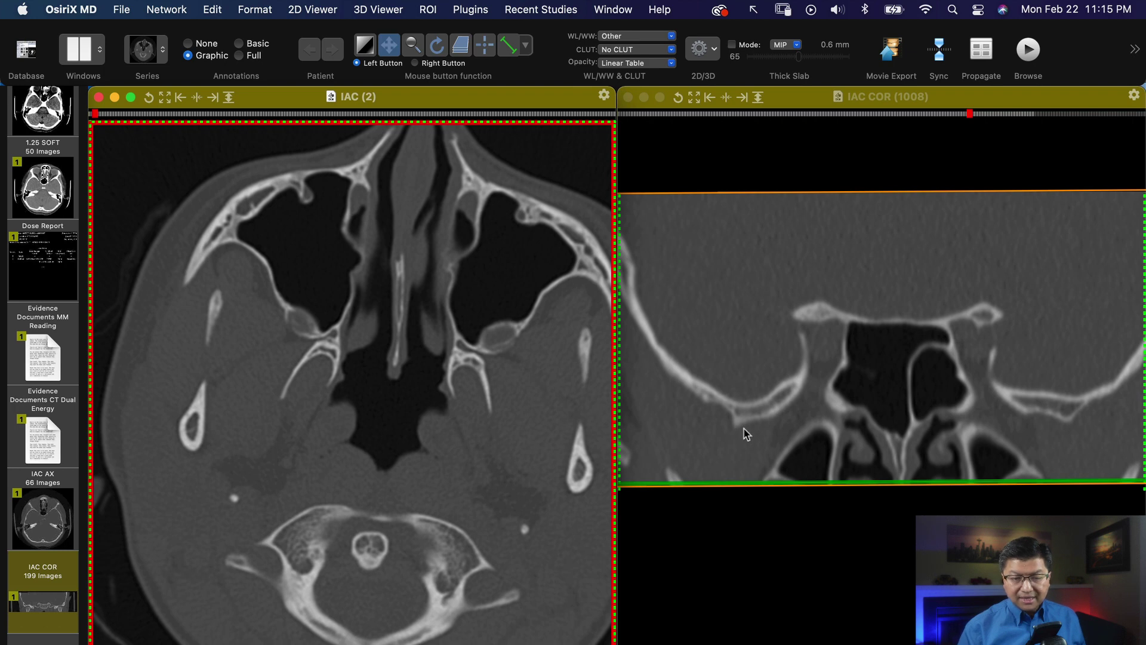
Step: Shift the coronal IAC COR slice so its reference line crosses the axial pterygoid plates
click(851, 392)
scroll(849, 389, up, 4)
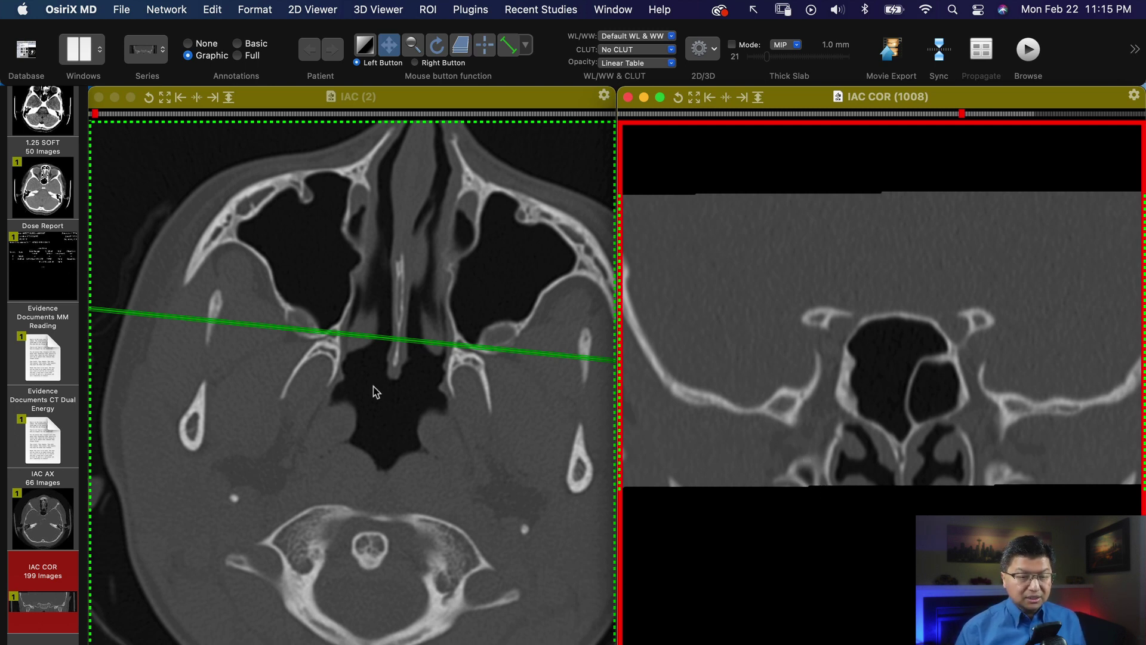
click(333, 342)
Step: Page the axial slices up to the petrous temporal bones, watching the coronal reference line
scroll(332, 334, down, 5)
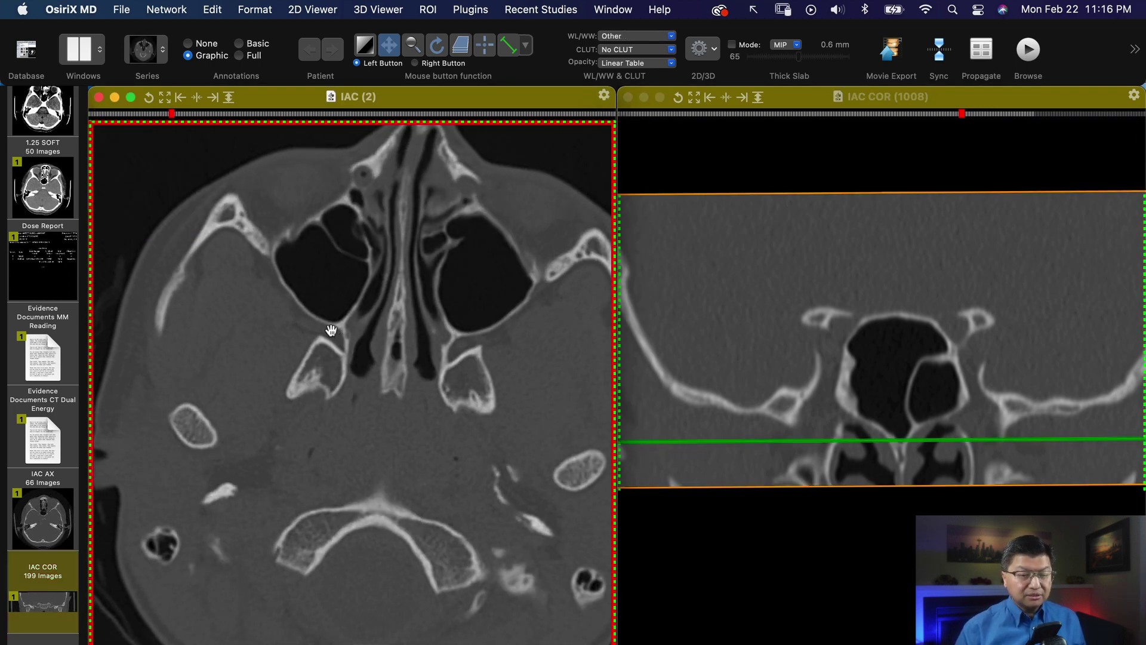
scroll(331, 330, down, 7)
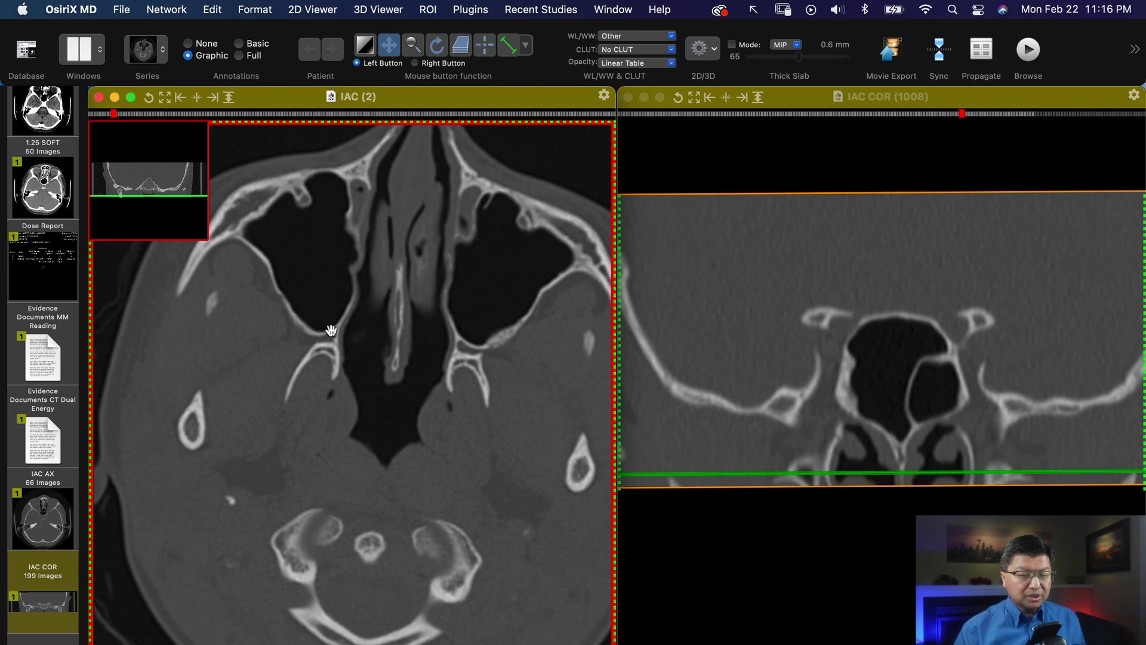
scroll(331, 330, down, 5)
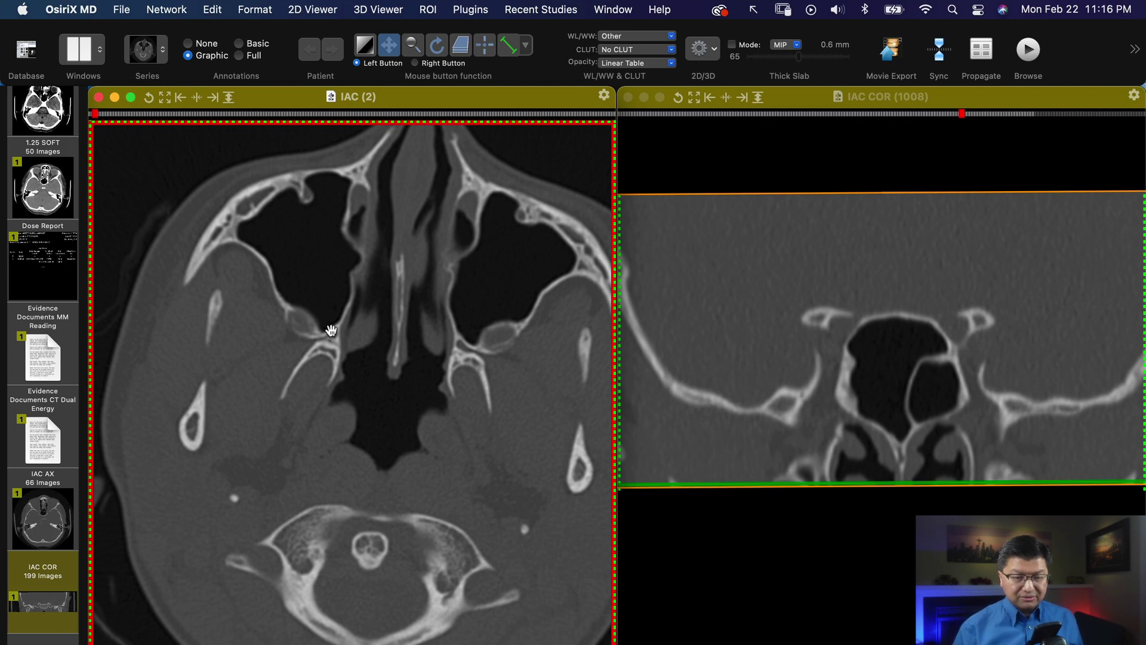
scroll(331, 330, up, 12)
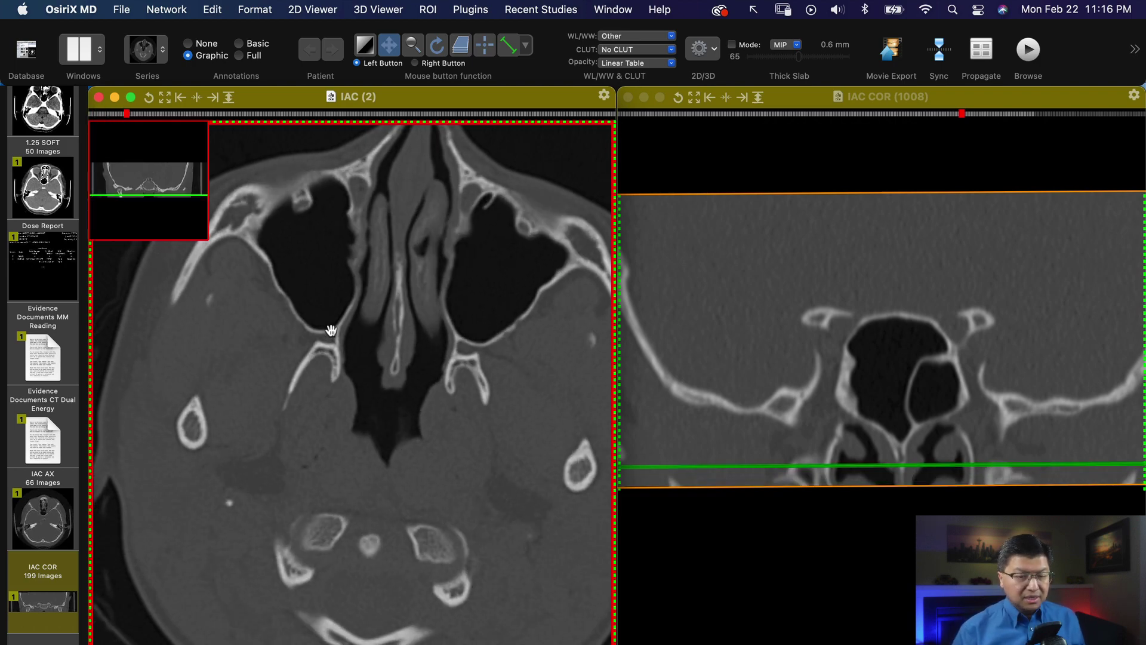
scroll(349, 394, up, 10)
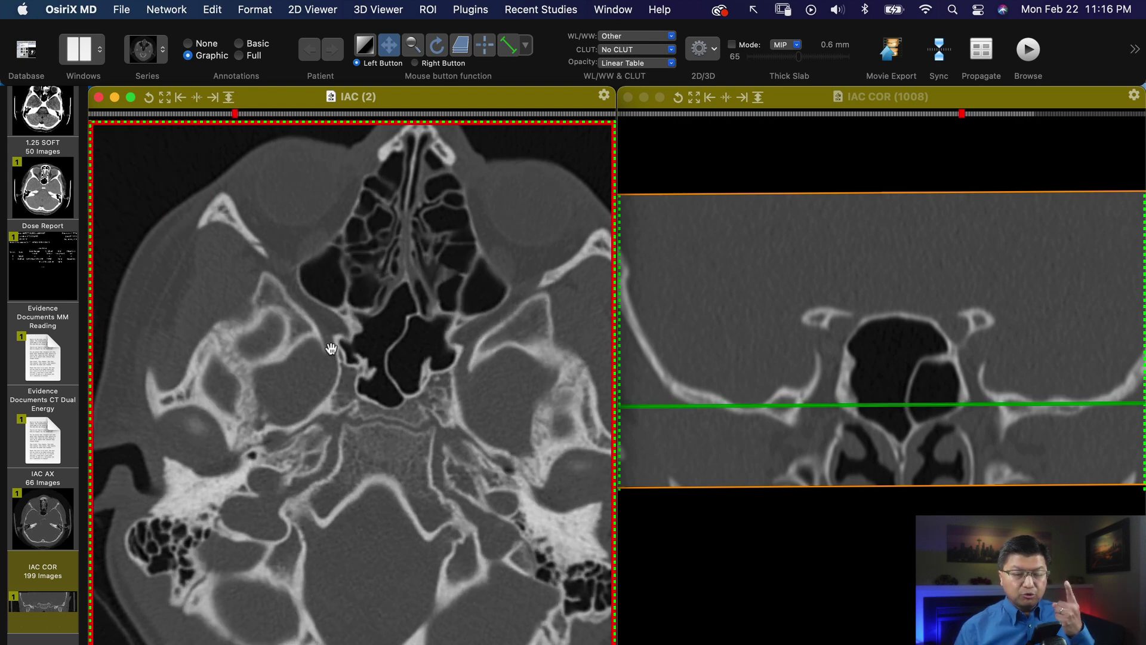
scroll(332, 327, up, 2)
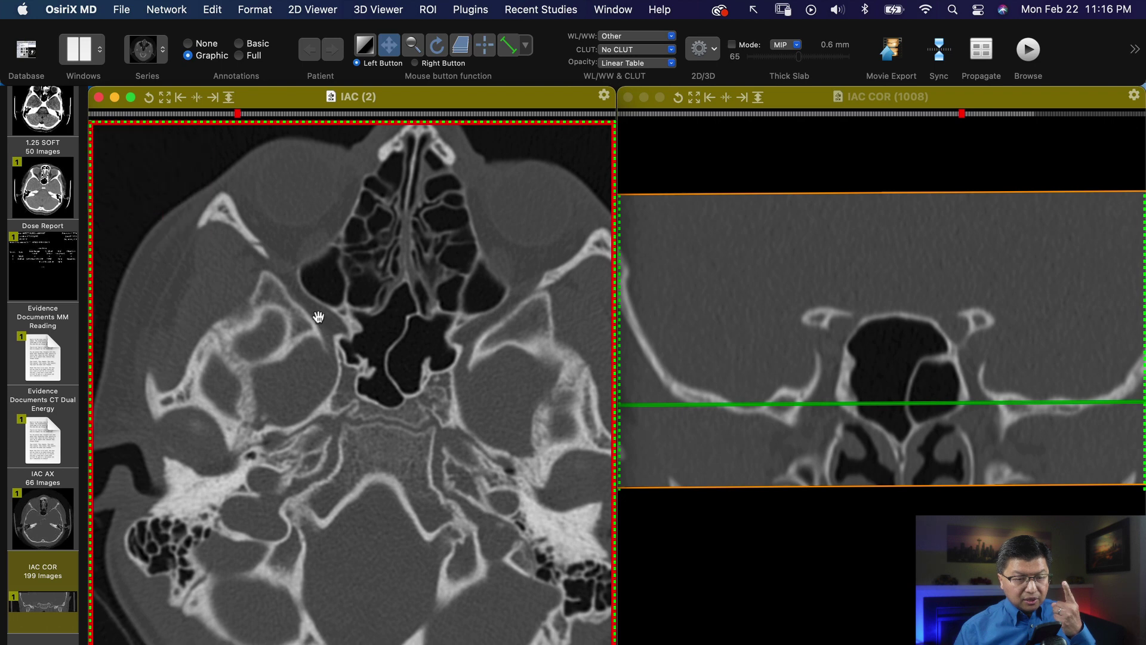
scroll(326, 320, up, 5)
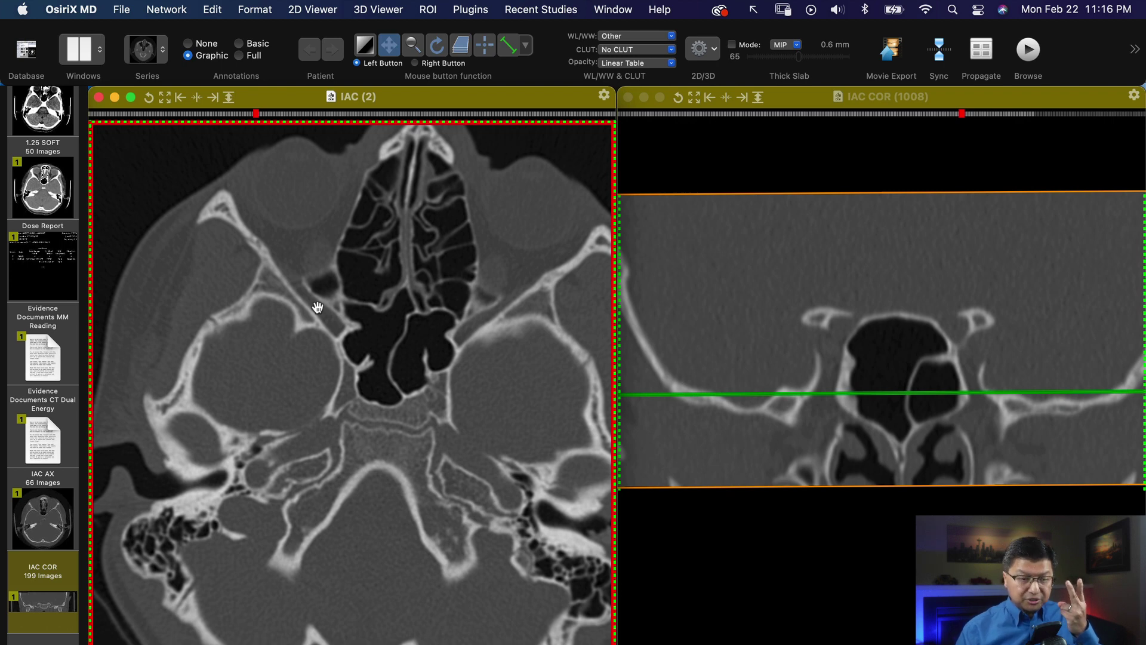
Step: Page the axial slices back down below the maxillary sinuses
scroll(317, 308, down, 6)
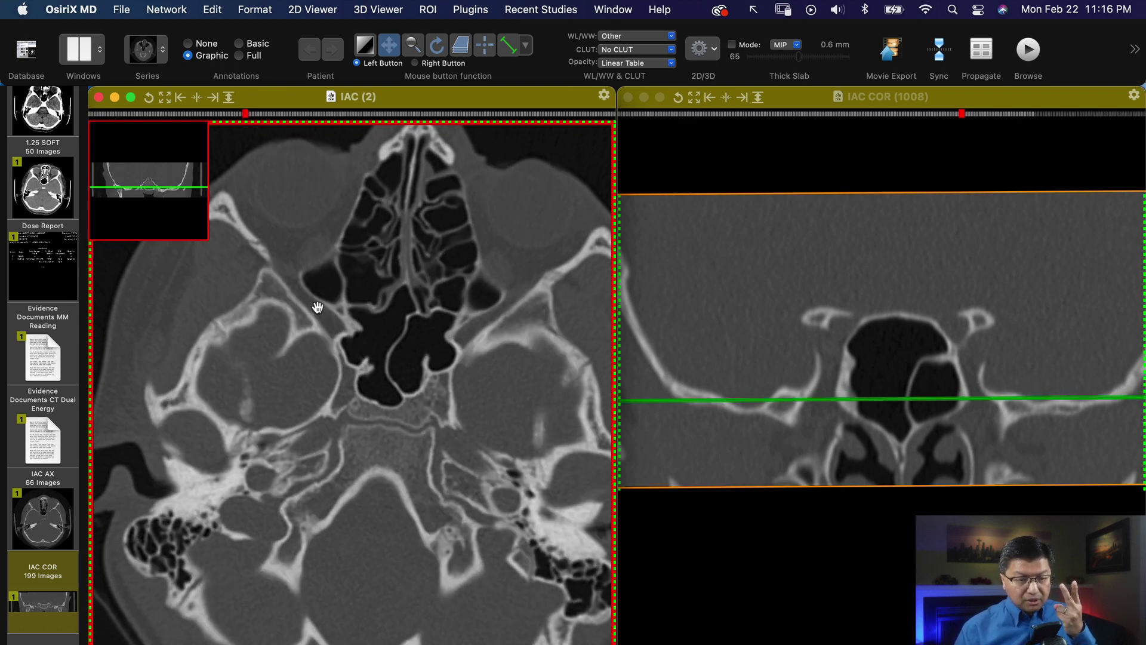
scroll(318, 307, down, 3)
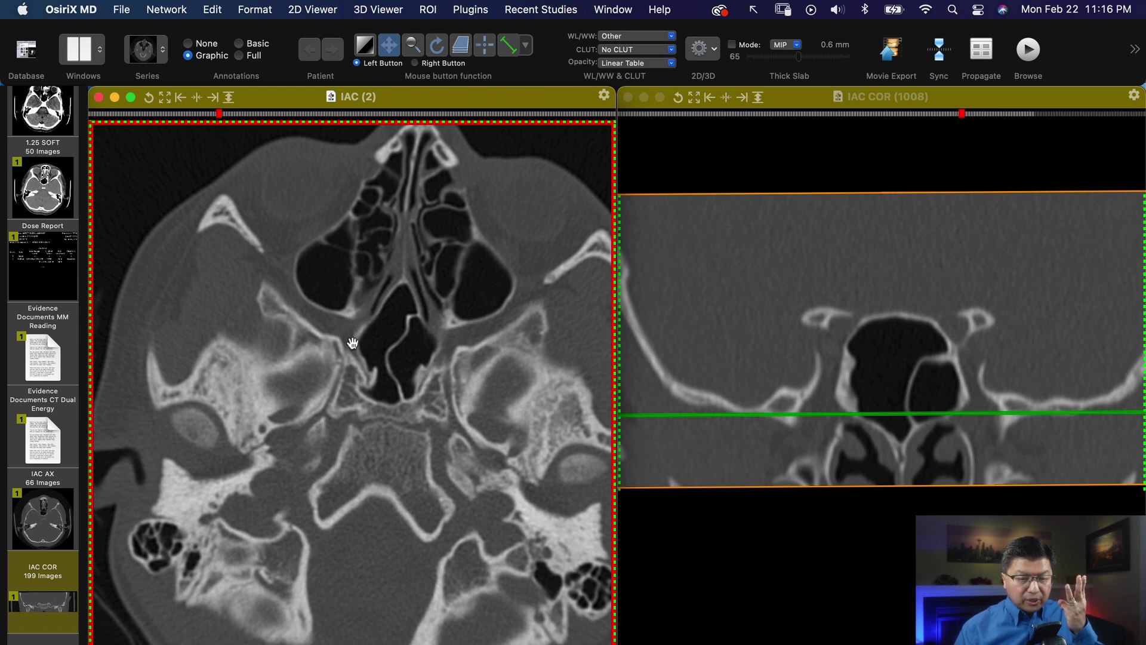
scroll(352, 343, down, 2)
scroll(350, 358, up, 2)
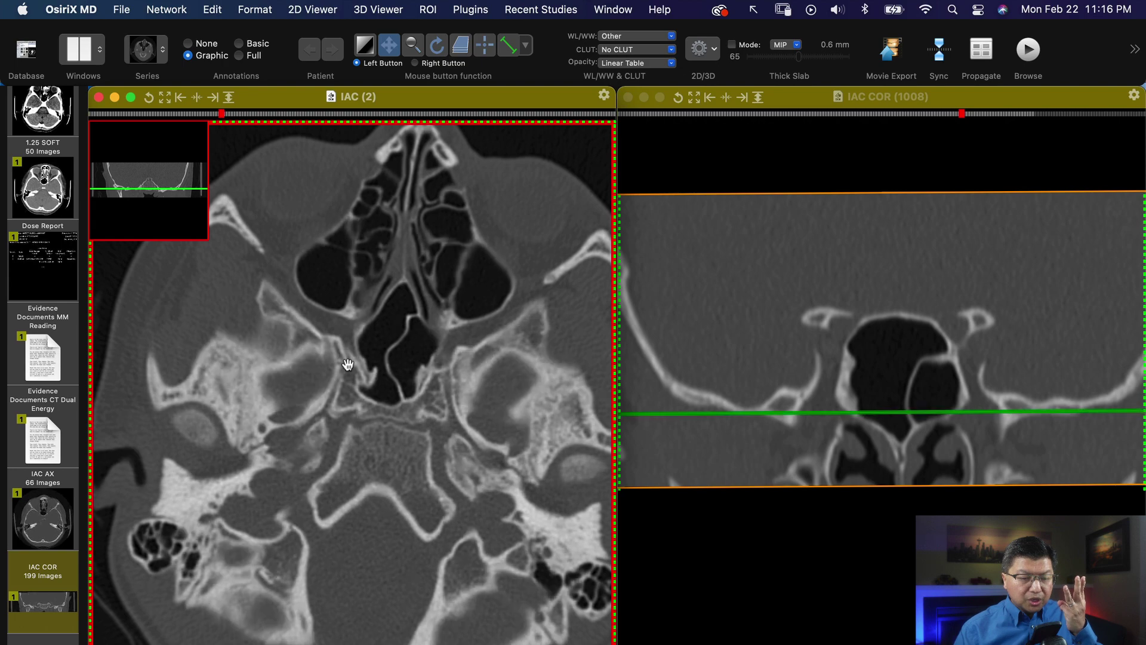
scroll(347, 364, down, 2)
scroll(333, 417, down, 1)
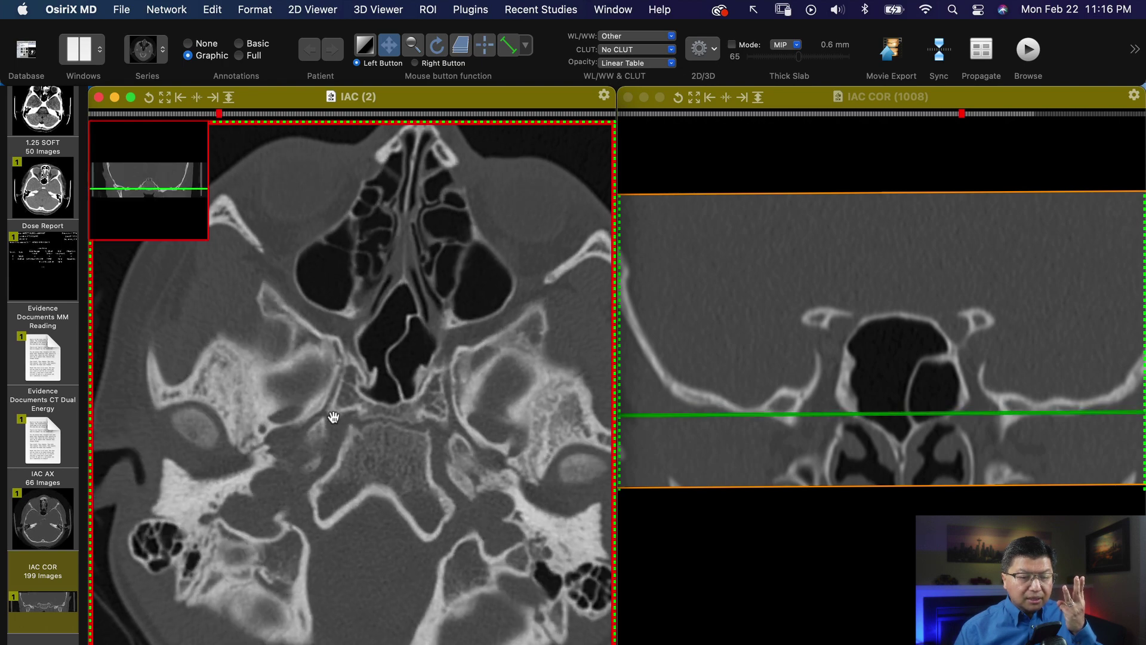
scroll(333, 416, down, 3)
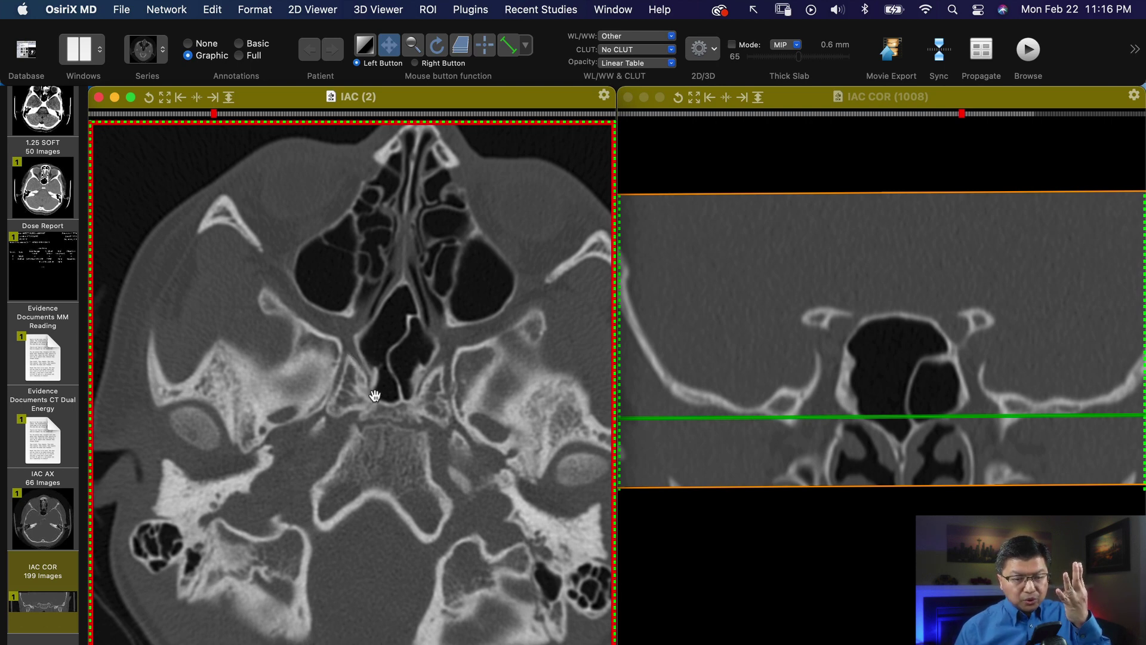
scroll(375, 394, down, 3)
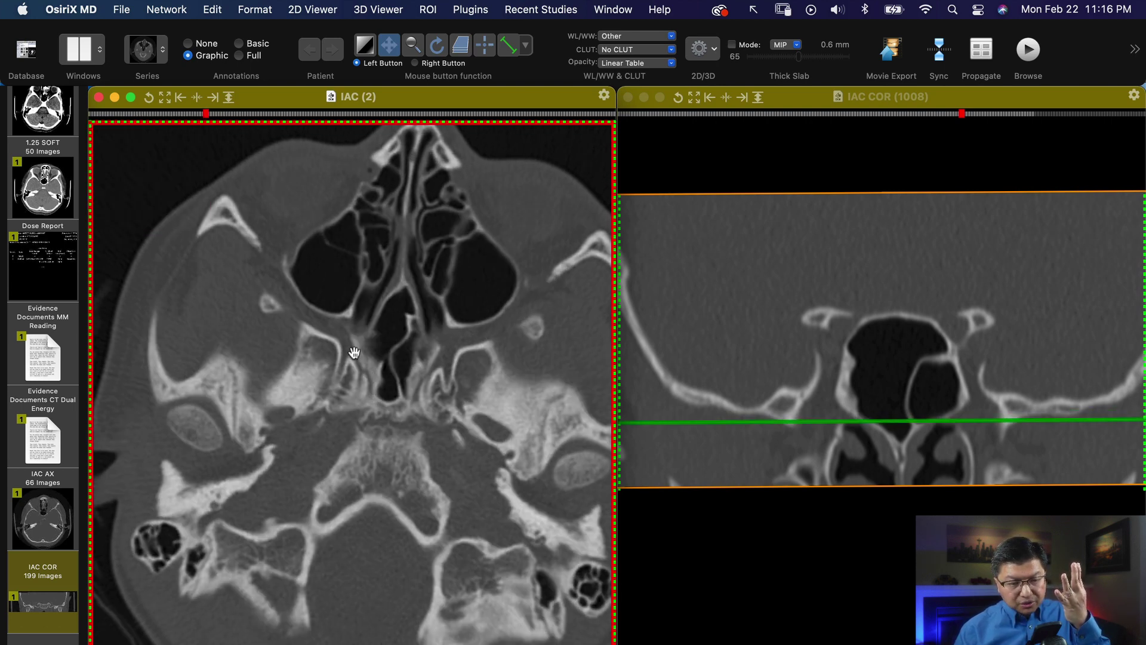
Step: Continue down to the nasopharynx, lateral pterygoid plates and atlas, near the coronal image's base
scroll(359, 394, up, 2)
scroll(358, 394, down, 2)
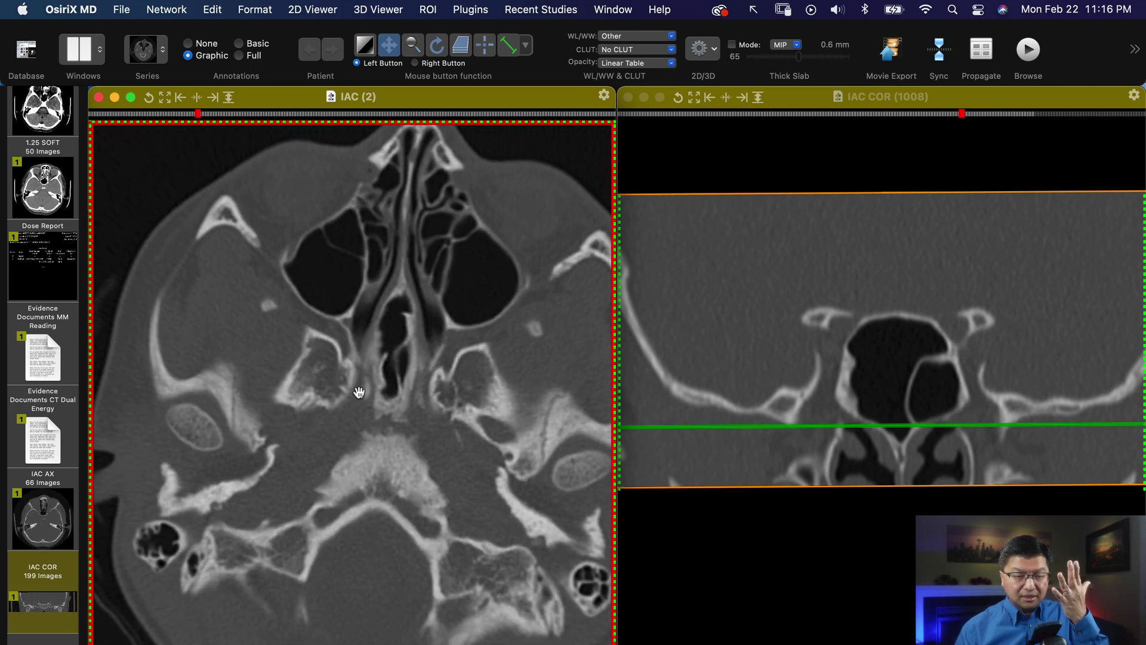
scroll(358, 392, down, 2)
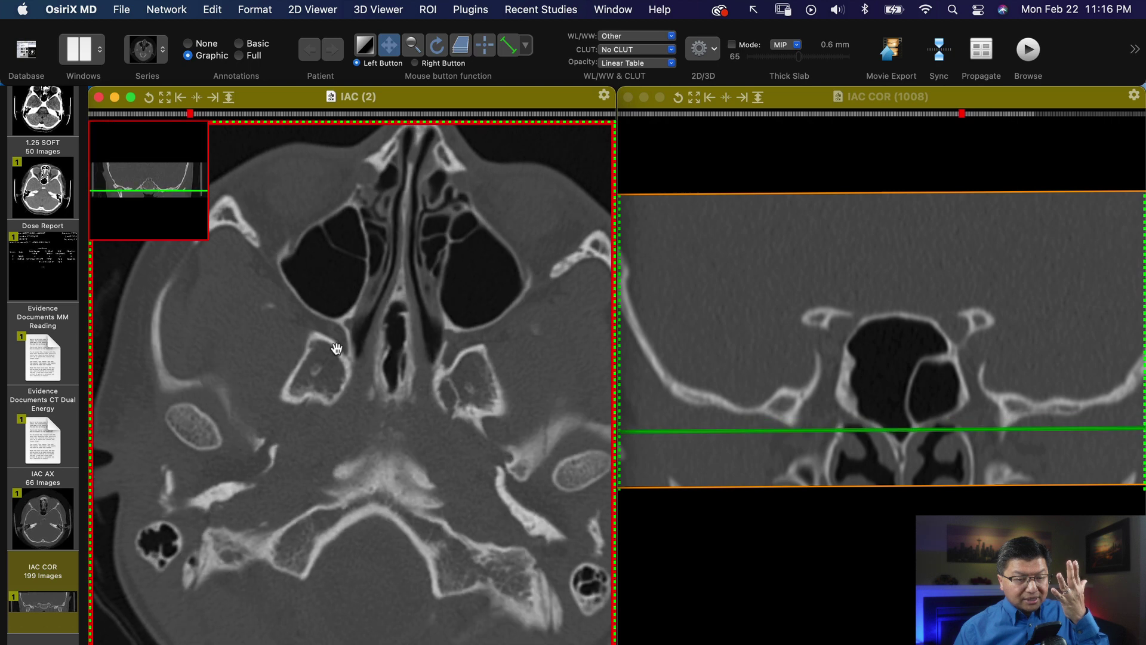
scroll(322, 343, down, 2)
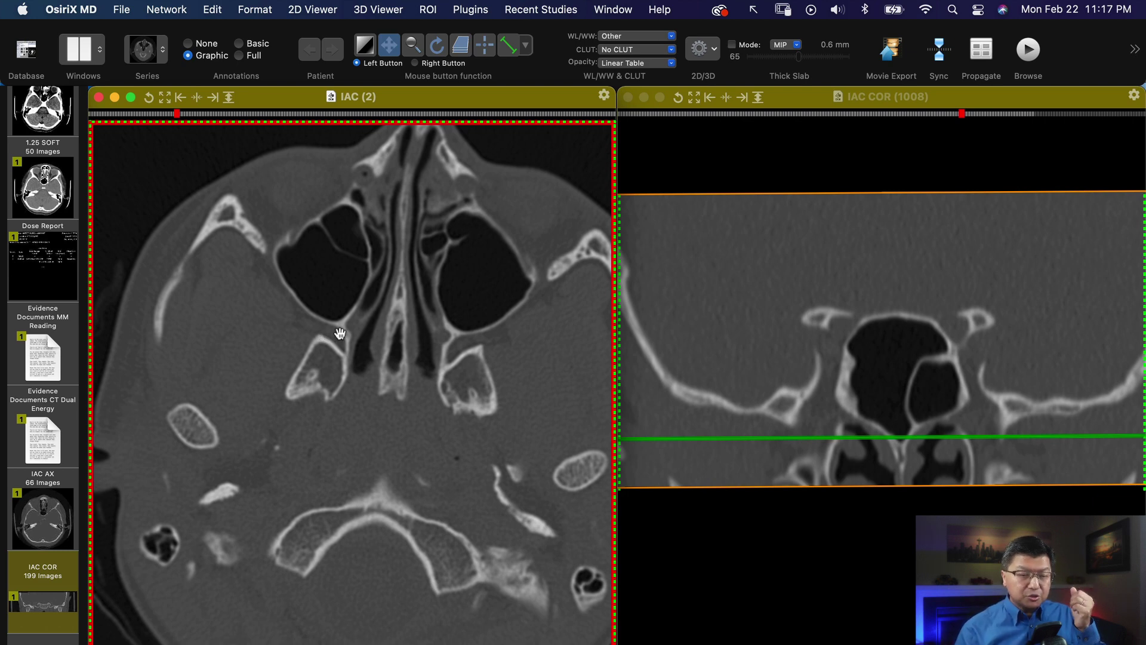
scroll(339, 333, down, 10)
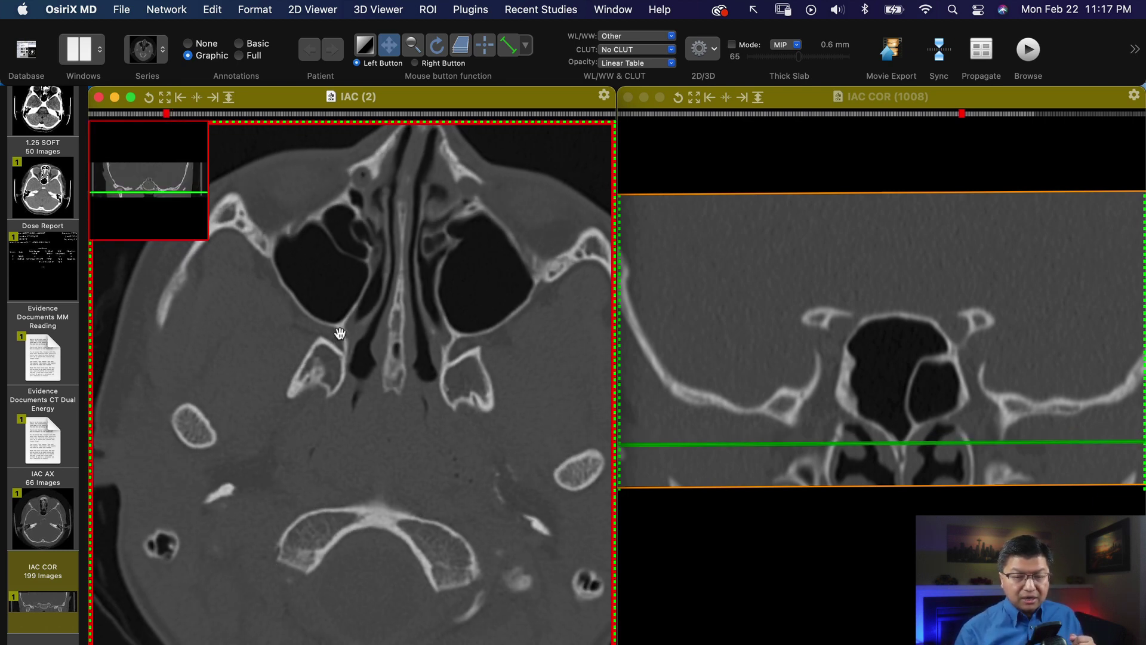
scroll(340, 333, down, 8)
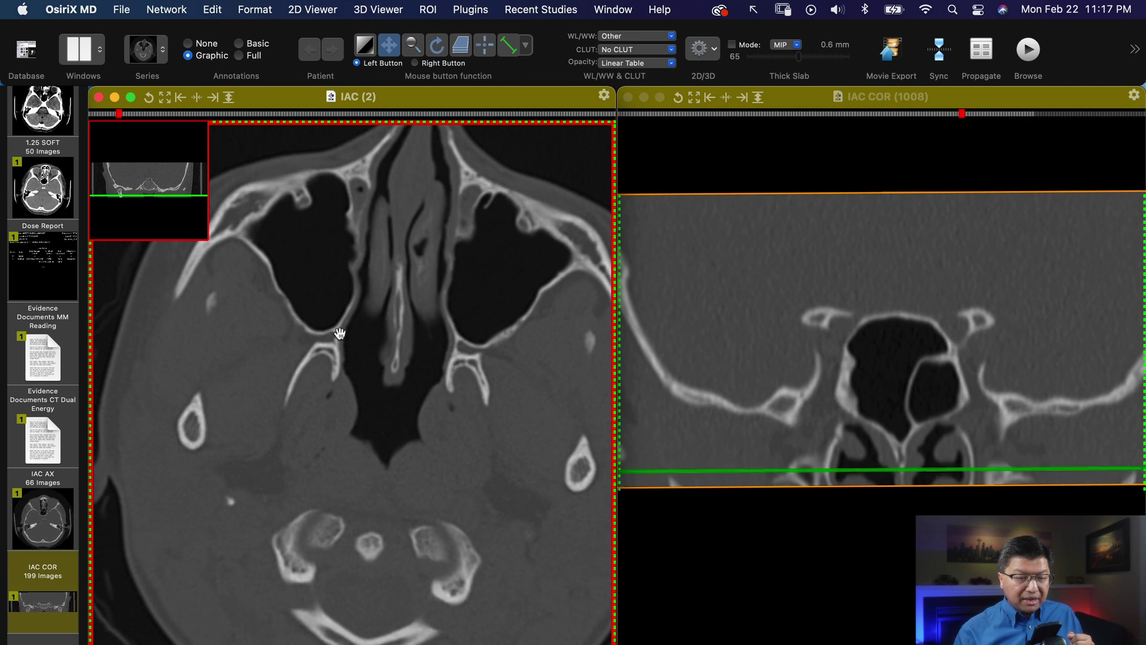
scroll(339, 333, down, 2)
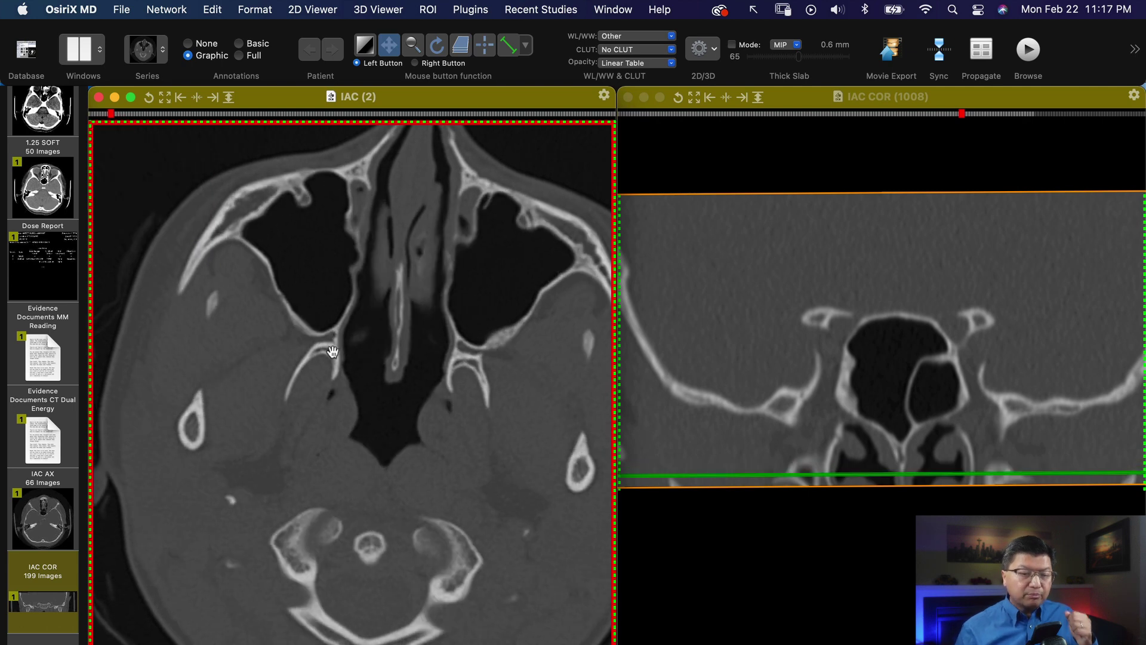